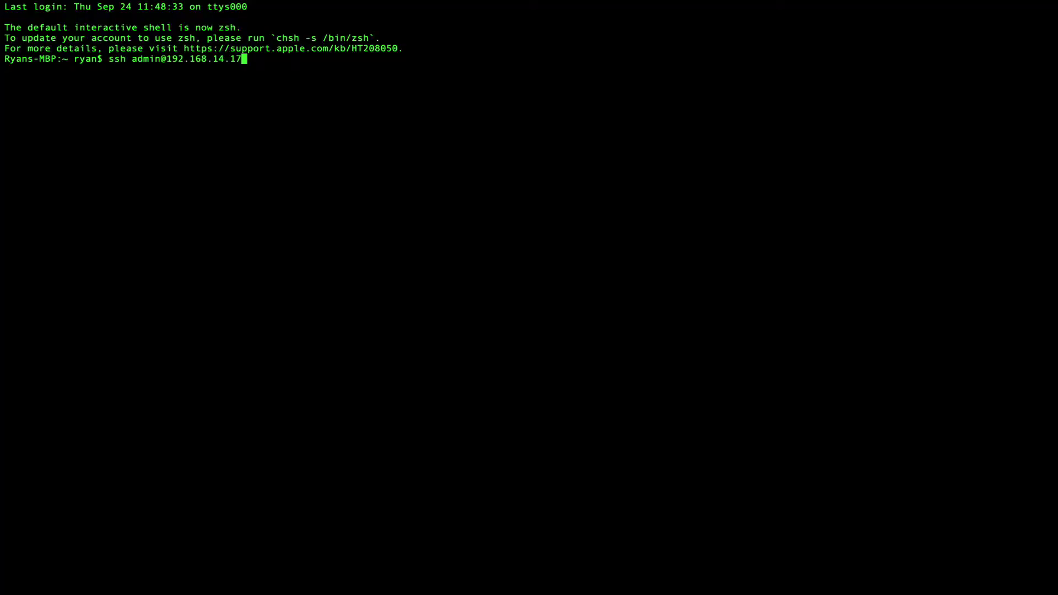
Log into the NetWorker appliance at 192.168.14.17 over ssh and become root with sudo su.
key("Return")
key("Return")
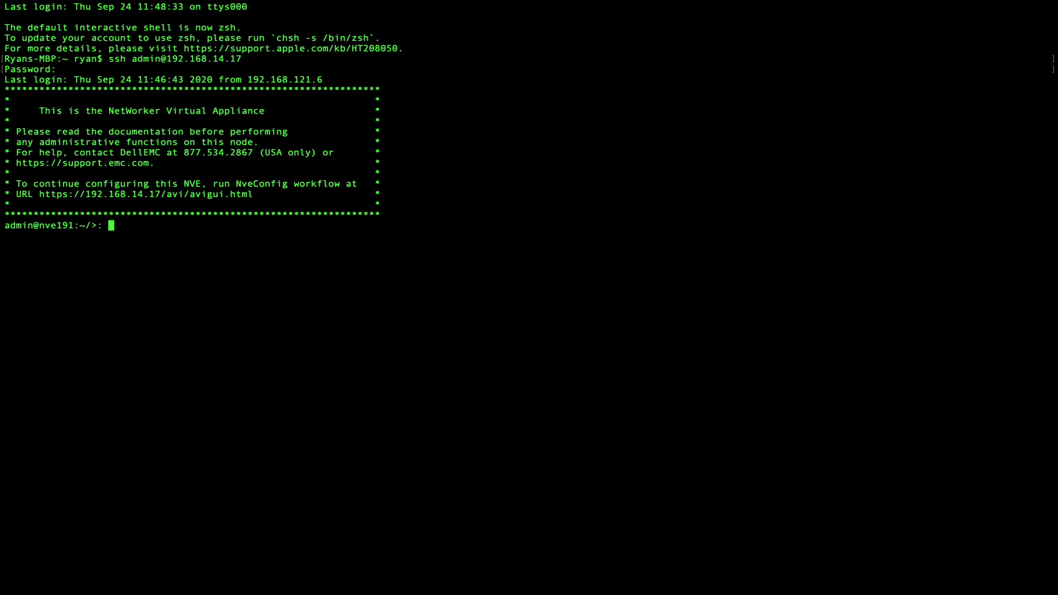
type("sus")
key("BackSpace")
type("do su")
key("Return")
Verify with nslookup that mailserver.gallium.lab resolves to 192.168.11.8.
type("nslookup mailserver.gallium.lab")
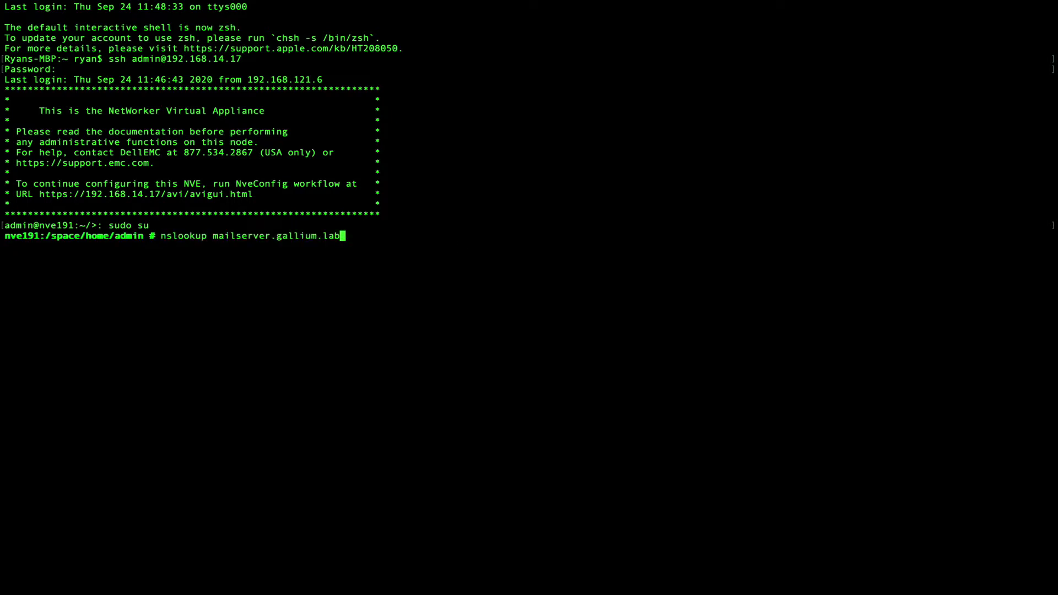
key("Return")
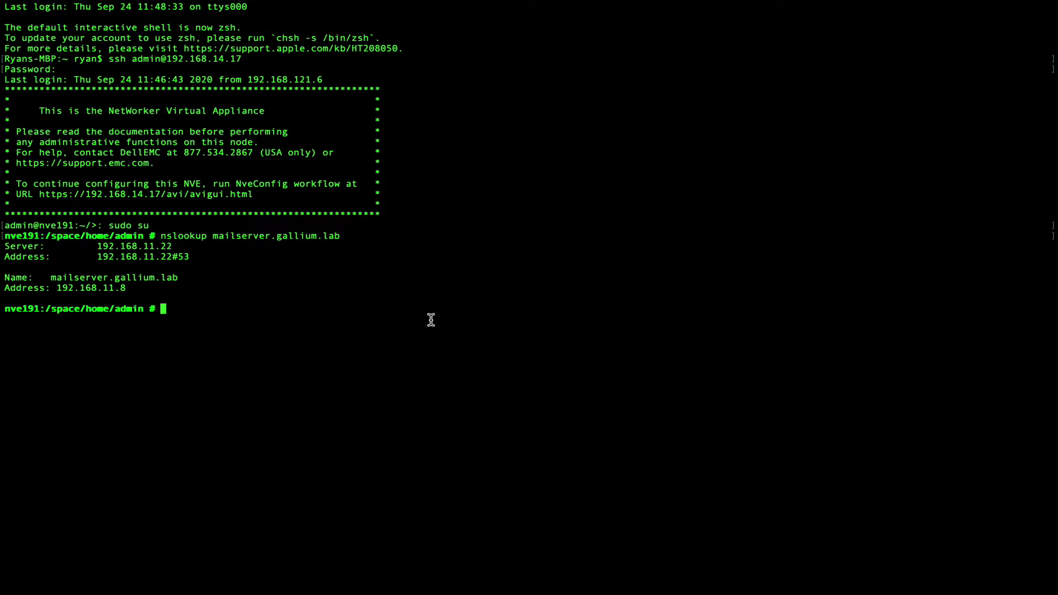
type("vi /etc/sysconfig/sendmail")
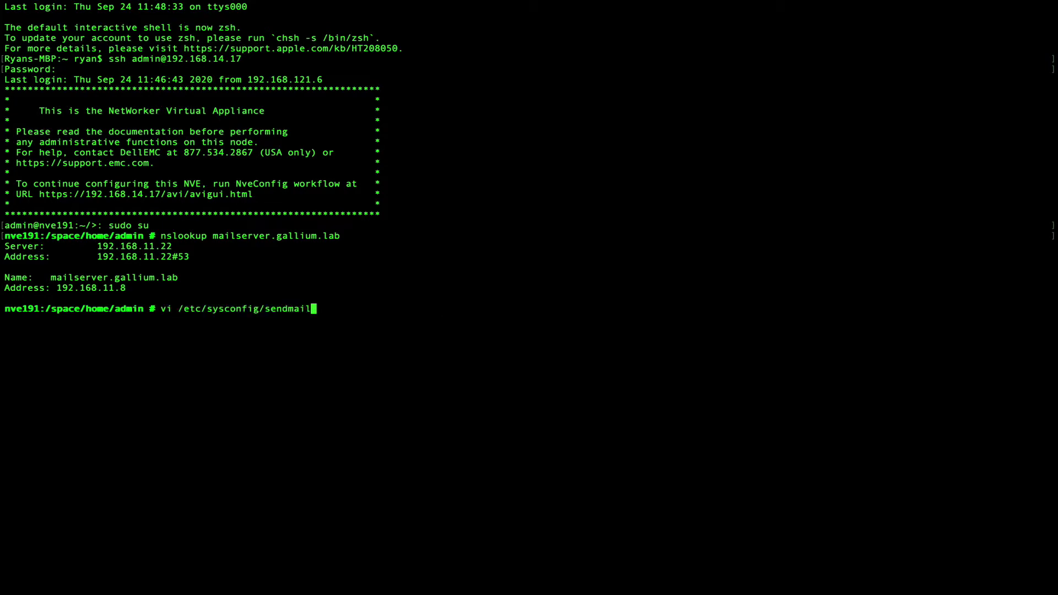
Set SENDMAIL_SMARTHOST to mailserver.gallium.lab in /etc/sysconfig/sendmail.
key("Return")
key("Down")
key("Down")
key("Down")
key("Down")
key("Down")
key("Down")
key("Down")
key("Down")
key("Down")
key("Down")
key("Down")
key("Down")
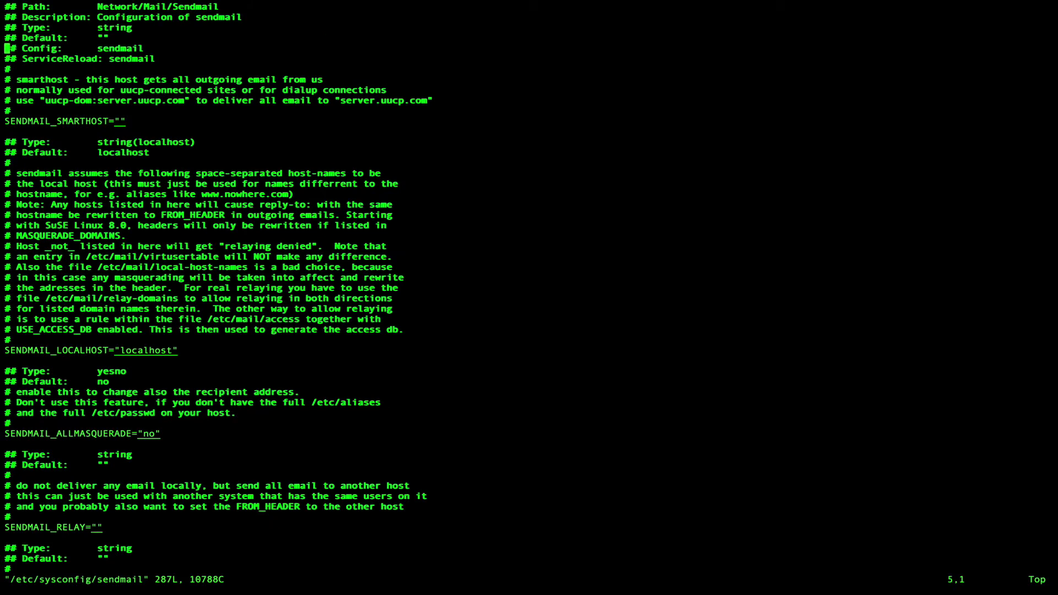
key("Up")
key("Right")
key("Right")
key("Right")
key("Right")
key("Right")
key("Right")
key("Right")
key("Right")
key("Right")
key("Right")
key("Right")
key("Right")
key("Right")
key("Right")
key("Right")
key("Right")
key("Right")
key("Right")
key("Right")
key("Right")
type("imailserver.gallium.lab")
key("Escape")
Set SENDMAIL_RELAY to mailserver.gallium.lab and save the file with :wq!
key("Down")
key("Down")
key("Down")
key("Down")
key("Down")
key("Down")
key("Down")
key("Down")
key("Down")
key("Down")
key("Down")
key("Down")
key("Down")
key("Down")
key("Down")
key("Down")
key("Down")
key("Down")
key("Down")
key("Down")
key("Down")
key("Down")
key("Down")
key("Down")
key("Down")
key("Down")
type("imailserver.gallium.lab")
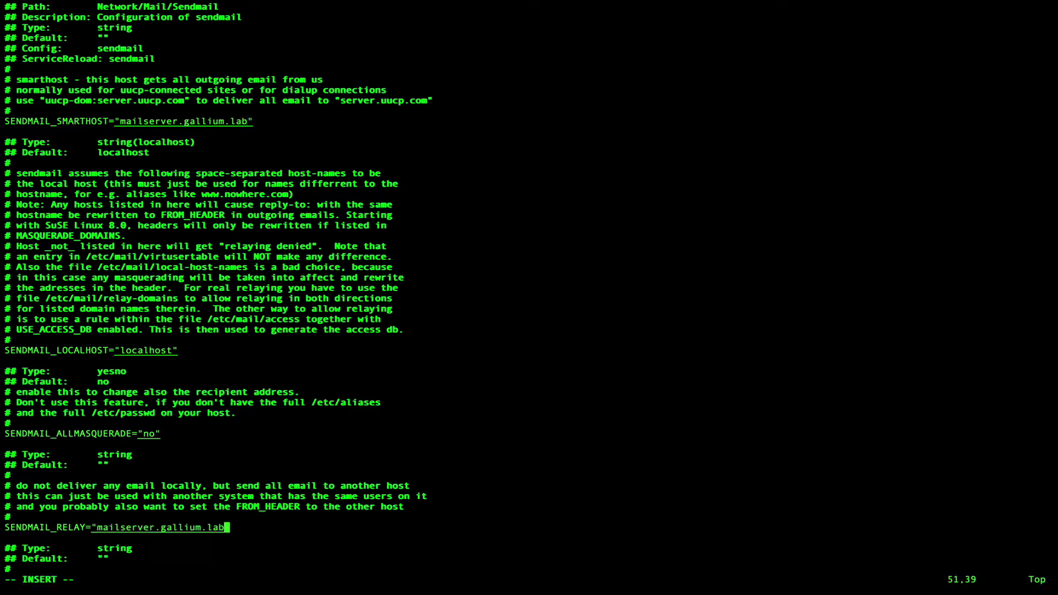
key("Escape")
type(":q")
key("BackSpace")
type("wq!")
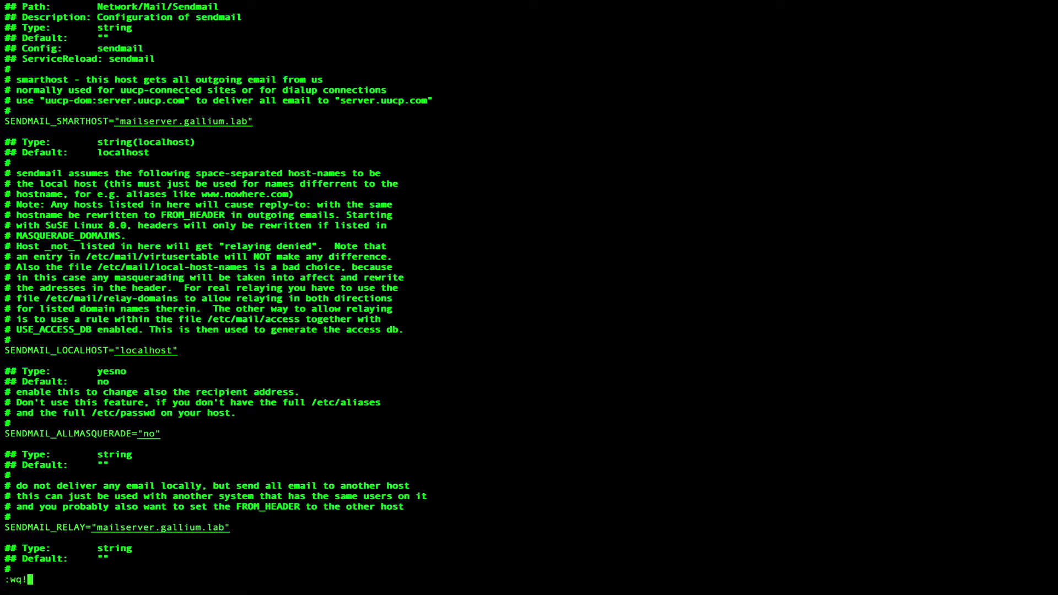
key("Return")
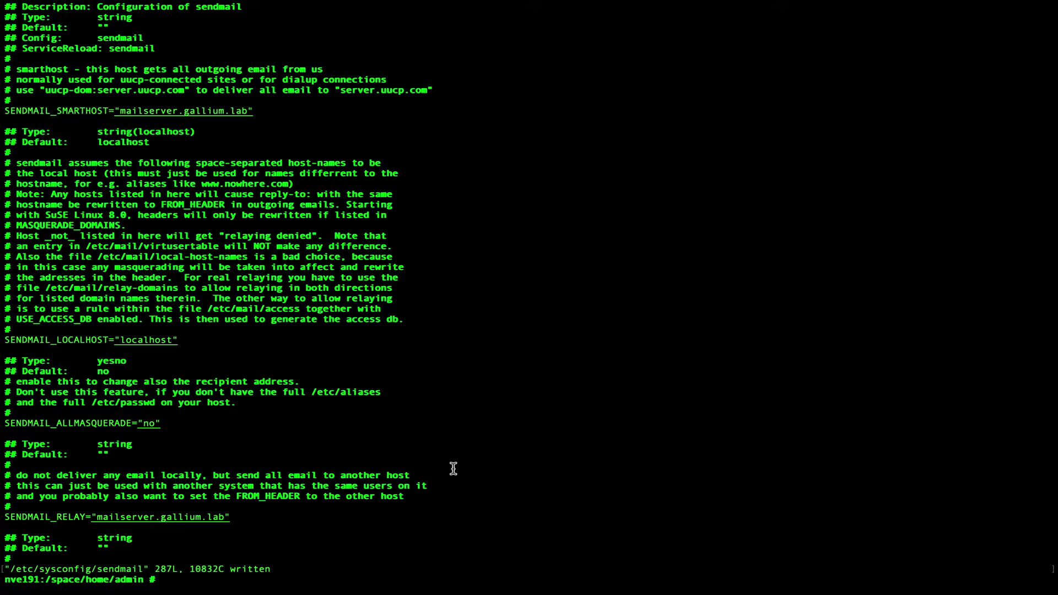
type("/sbin/SuSEconfig")
Run /sbin/SuSEconfig, enable sendmail at boot with chkconfig, and restart the sendmail service.
key("Return")
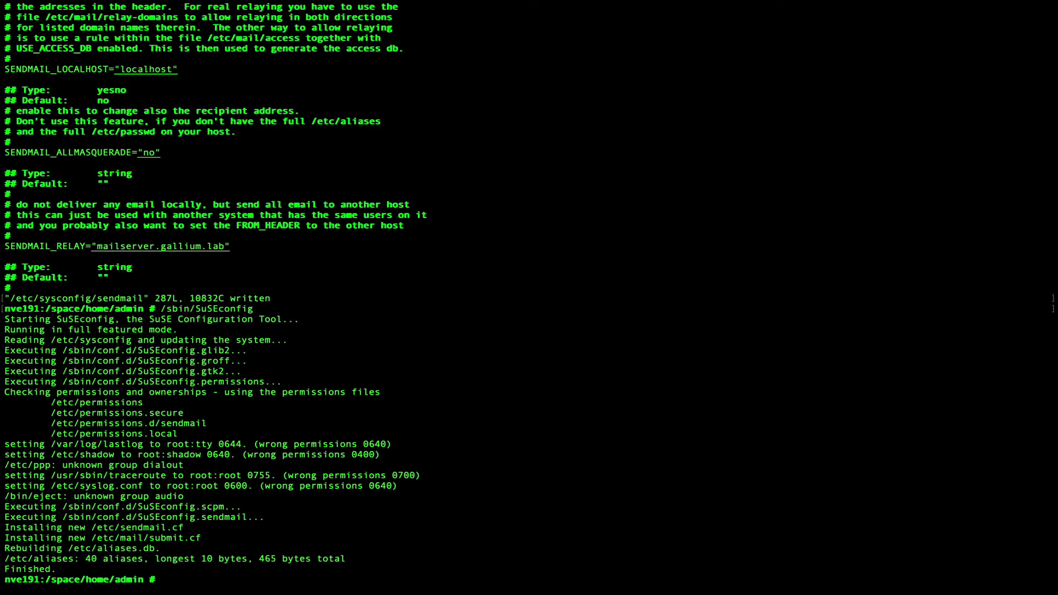
type("chkconfig sendmail on")
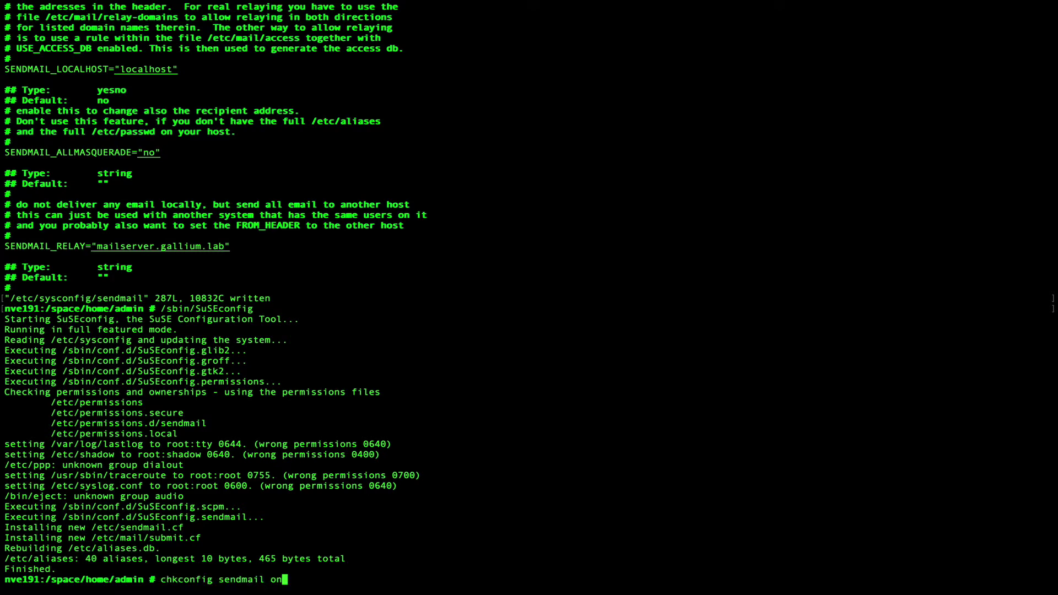
key("Return")
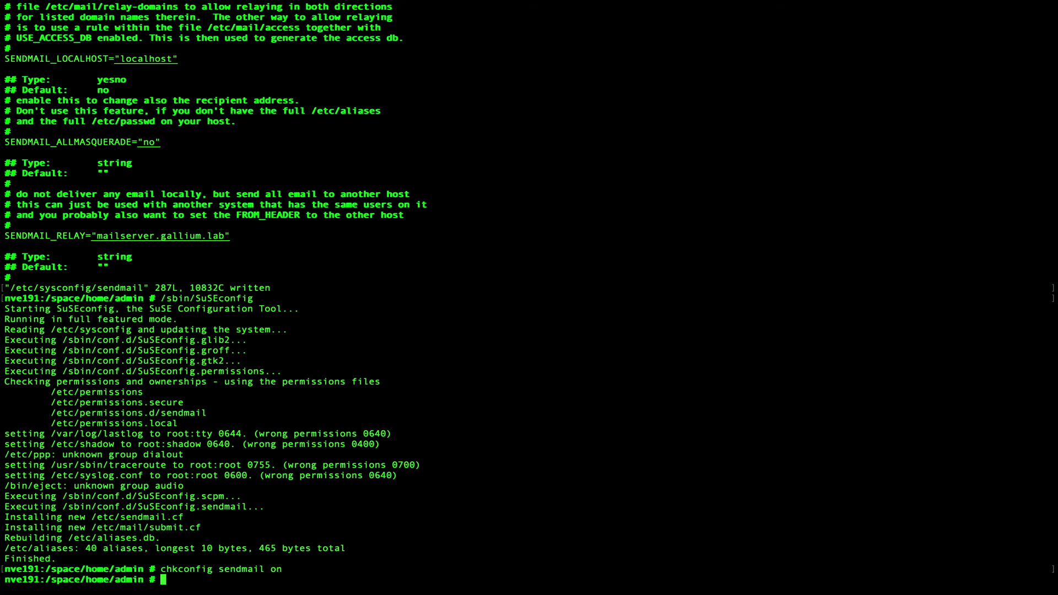
type("service sendmail restart")
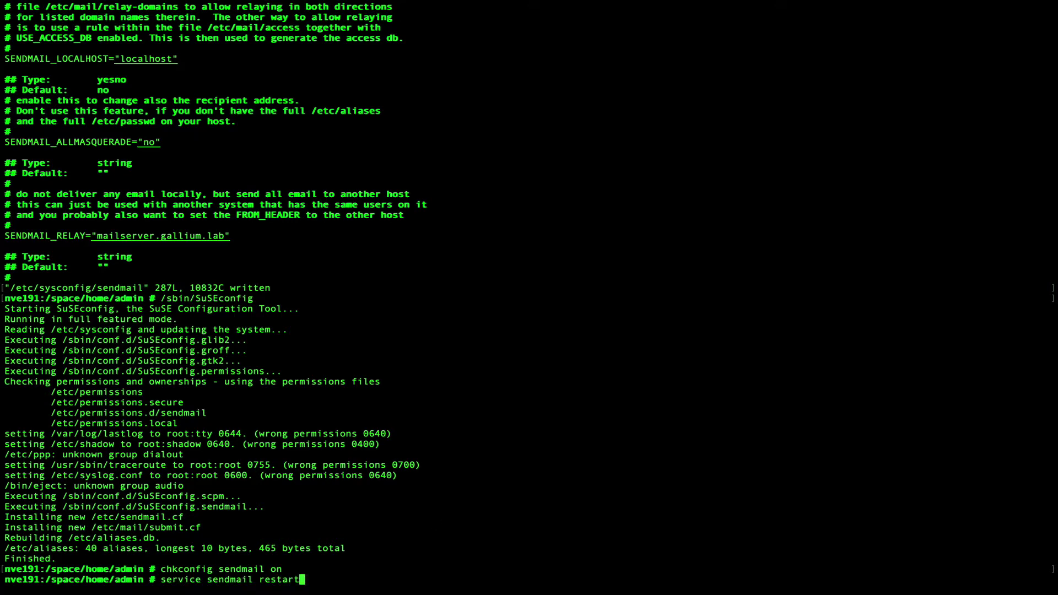
key("Return")
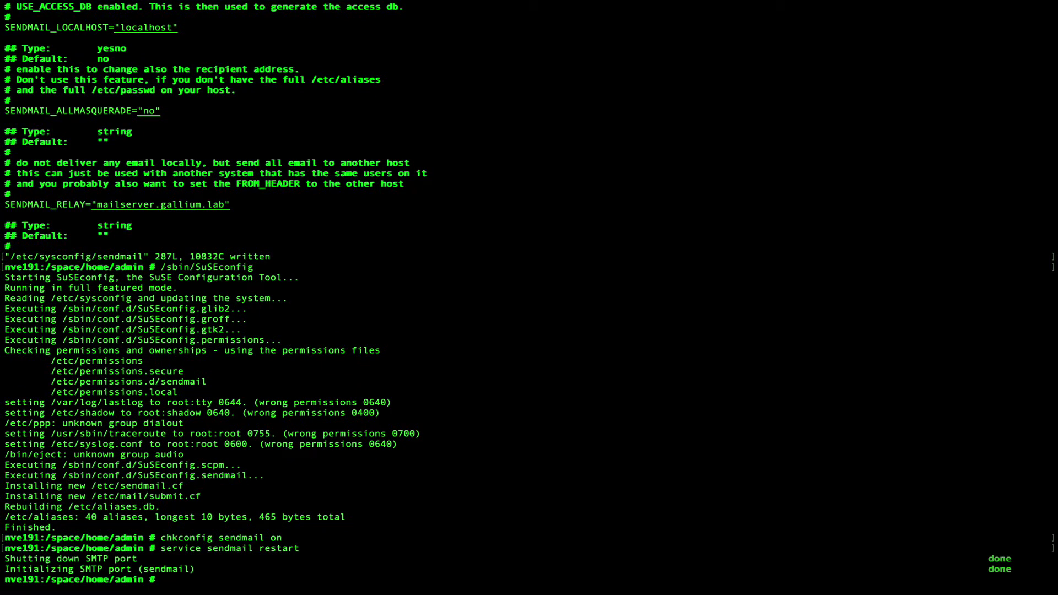
type("vi /etc/aliases")
Add a root alias to the administrator's e-mail address in /etc/aliases, save, and run newaliases.
key("Return")
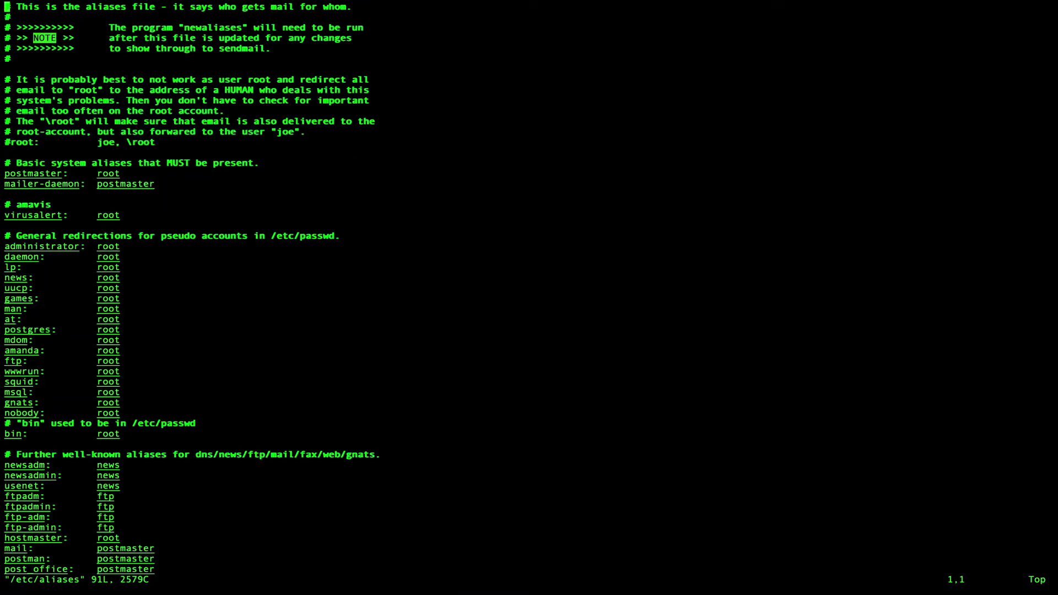
key("Down")
key("Down")
key("Down")
key("Down")
key("Down")
key("Down")
key("Down")
key("Down")
key("Down")
key("Down")
key("Down")
key("Down")
key("Down")
key("Down")
key("i")
key("Return")
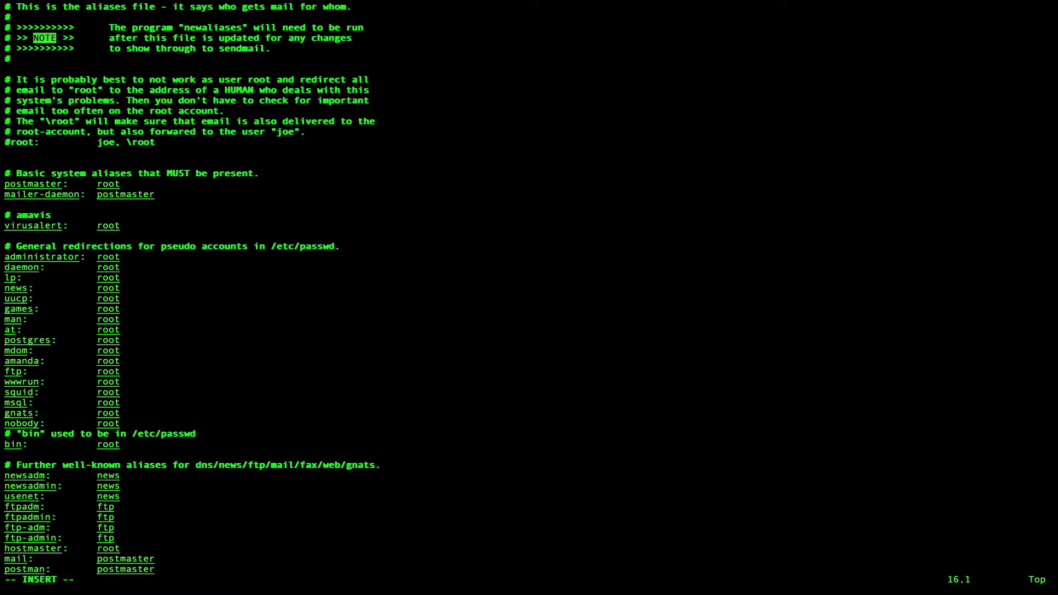
key("Return")
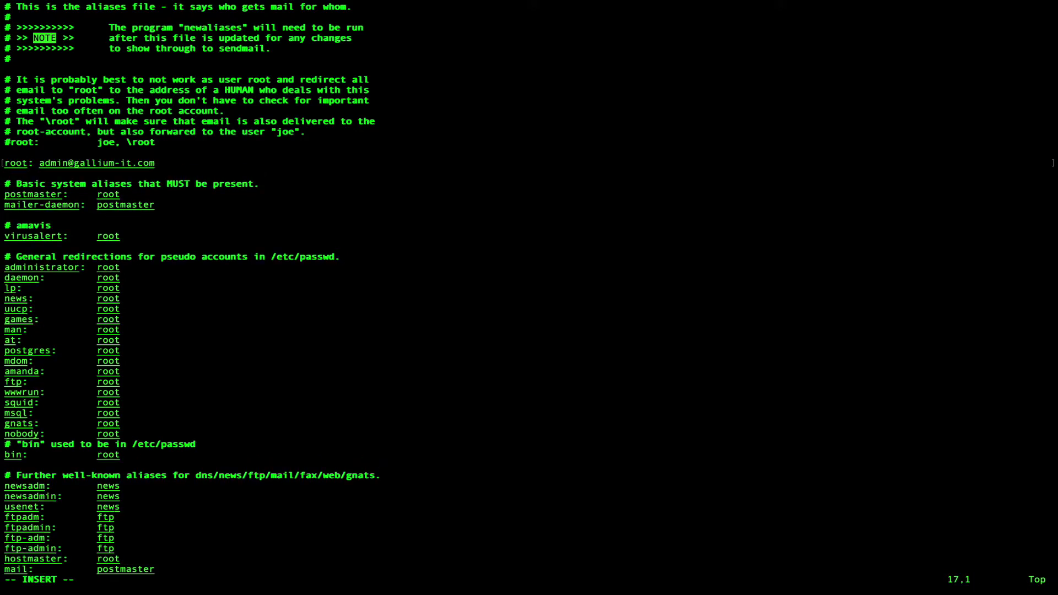
key("Escape")
type(":wq!")
key("Return")
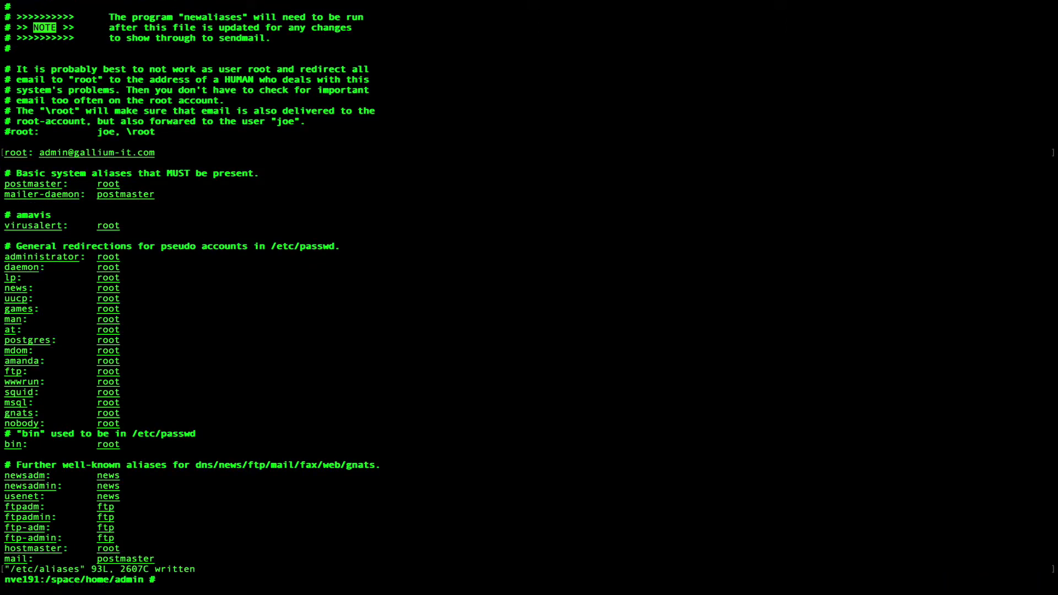
type("newaliases")
key("Return")
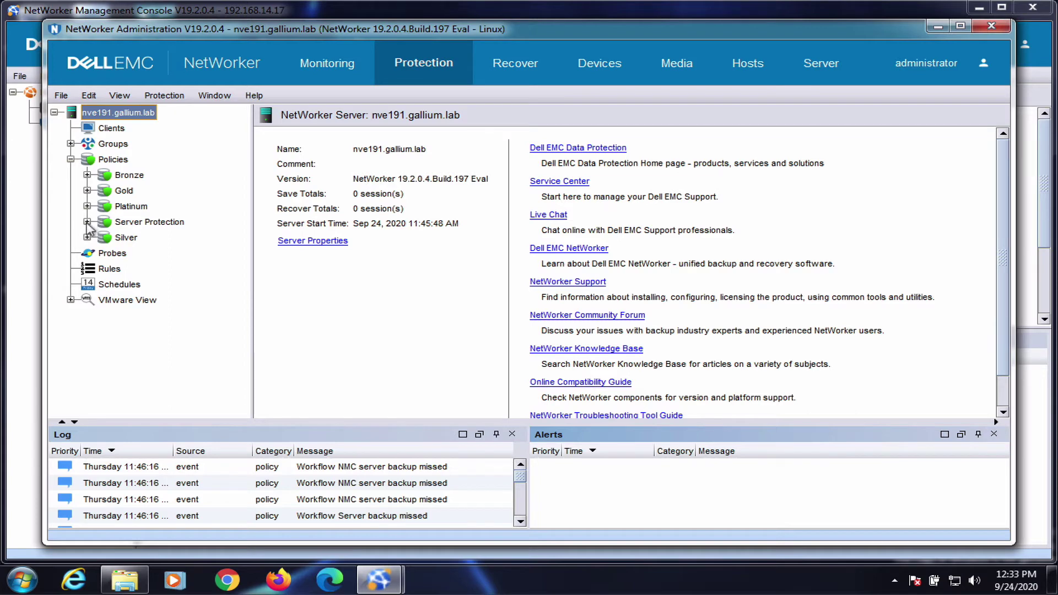
Select the Traditional backup action of the NMC server backup workflow under Server Protection.
left_click(87, 221)
left_click(154, 242)
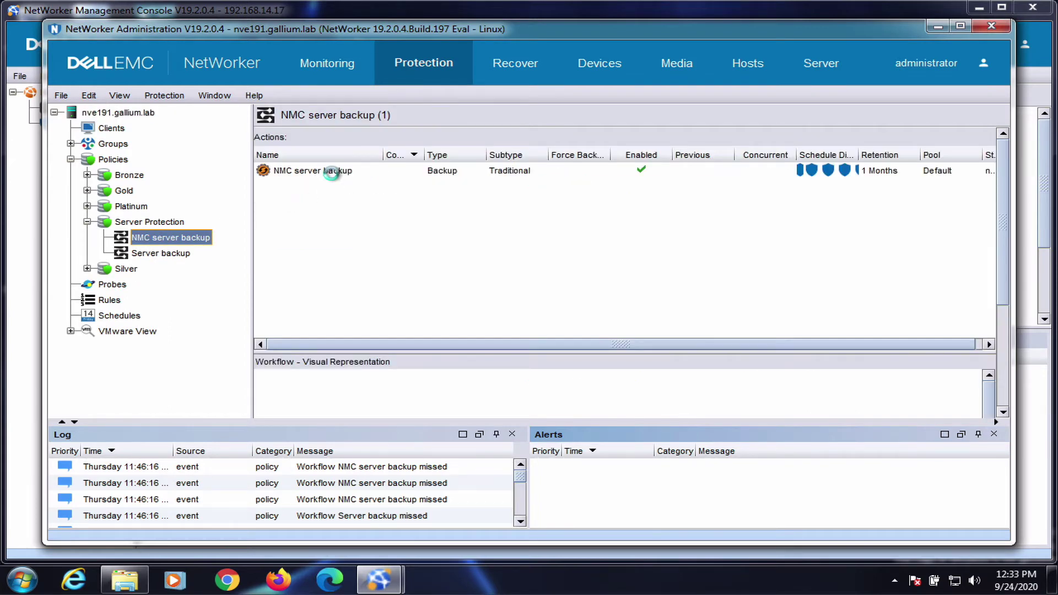
left_click(332, 172)
right_click(331, 173)
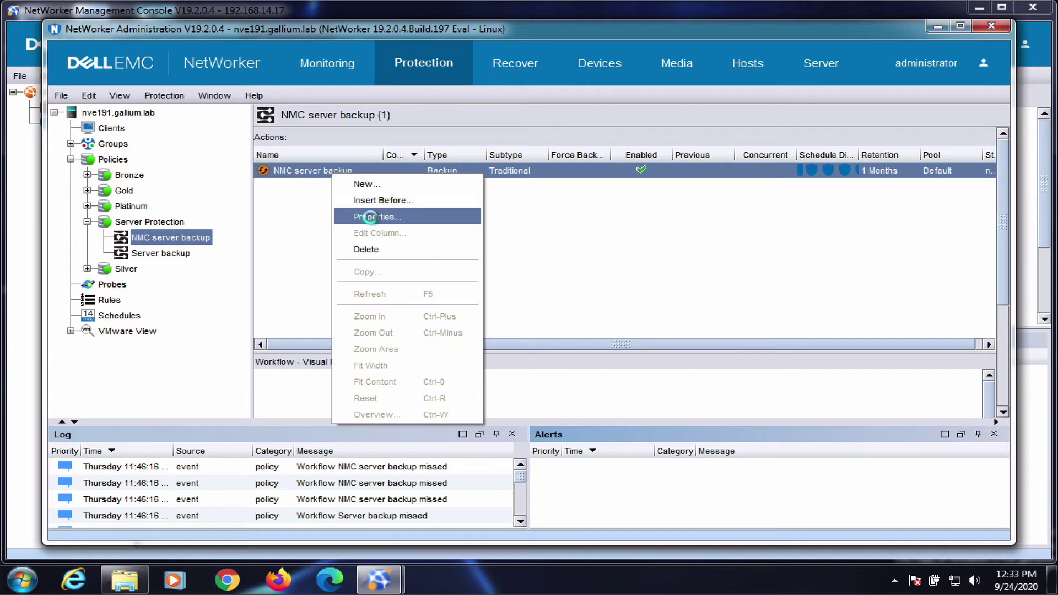
In the NMC server backup action properties, set the destination pool to ddve19galliumlab.
left_click(372, 217)
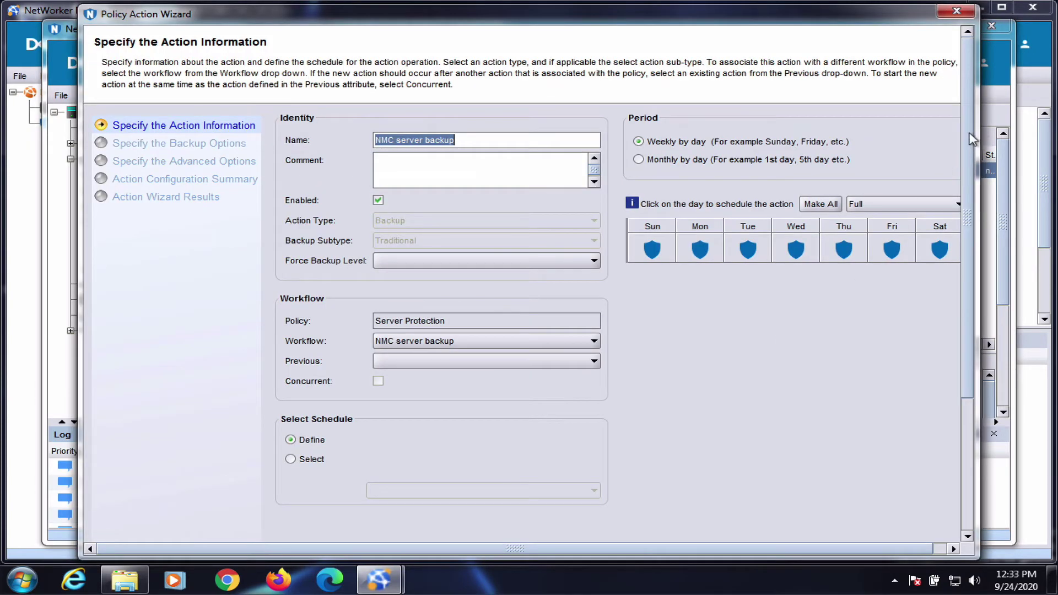
scroll(940, 435, "down", 3)
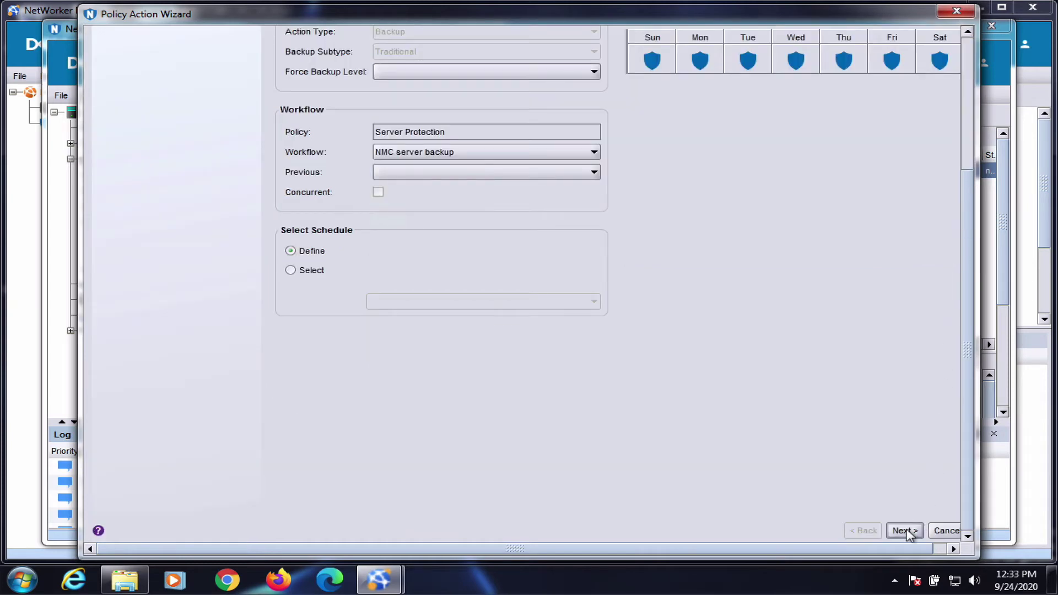
left_click(904, 531)
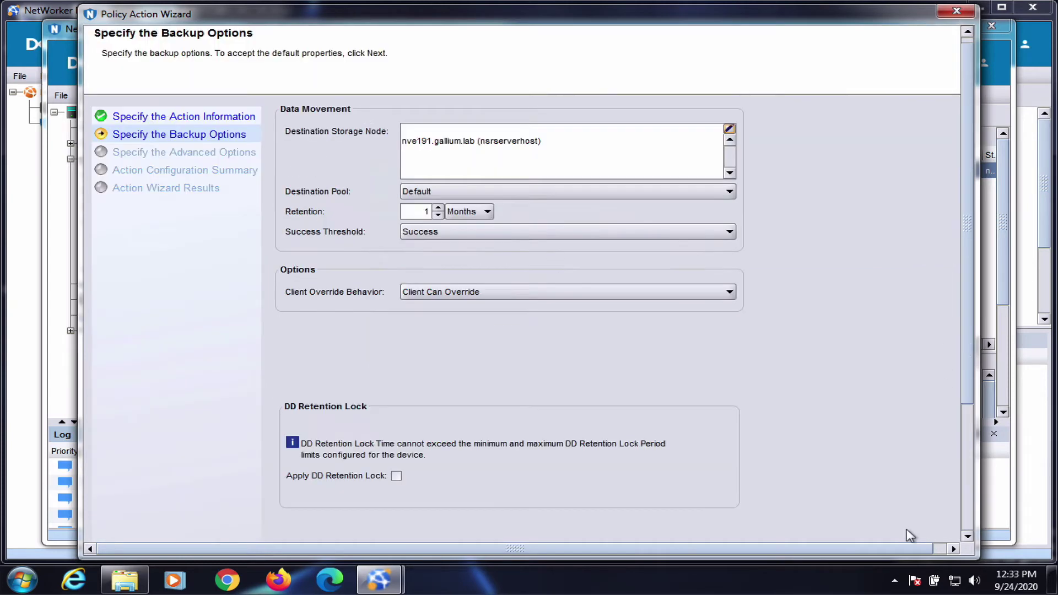
left_click(512, 199)
left_click(503, 233)
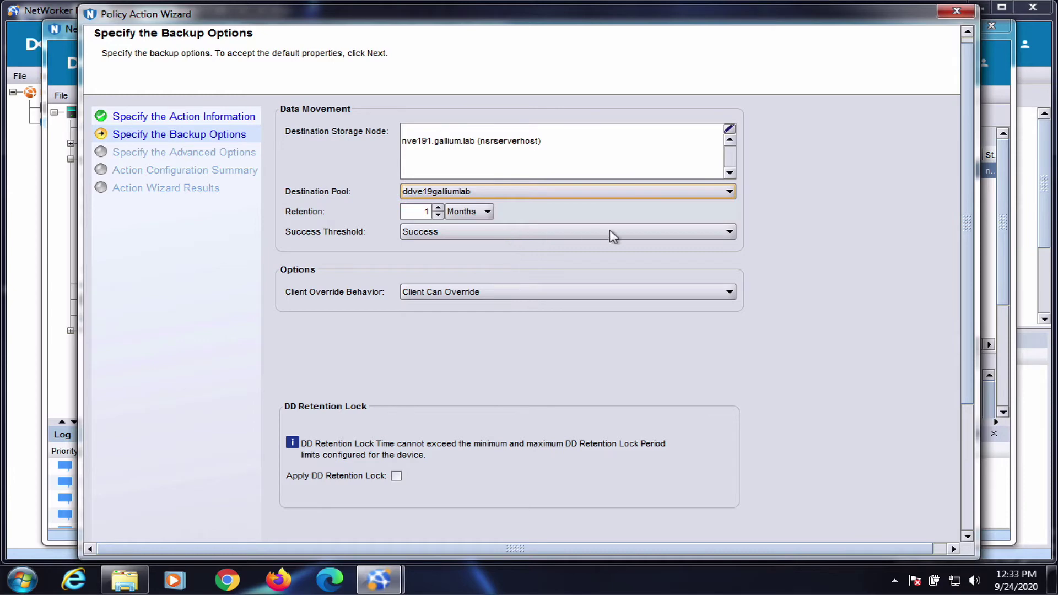
Set notification to On Completion with the pasted /bin/mail command and save the action.
scroll(936, 287, "down", 3)
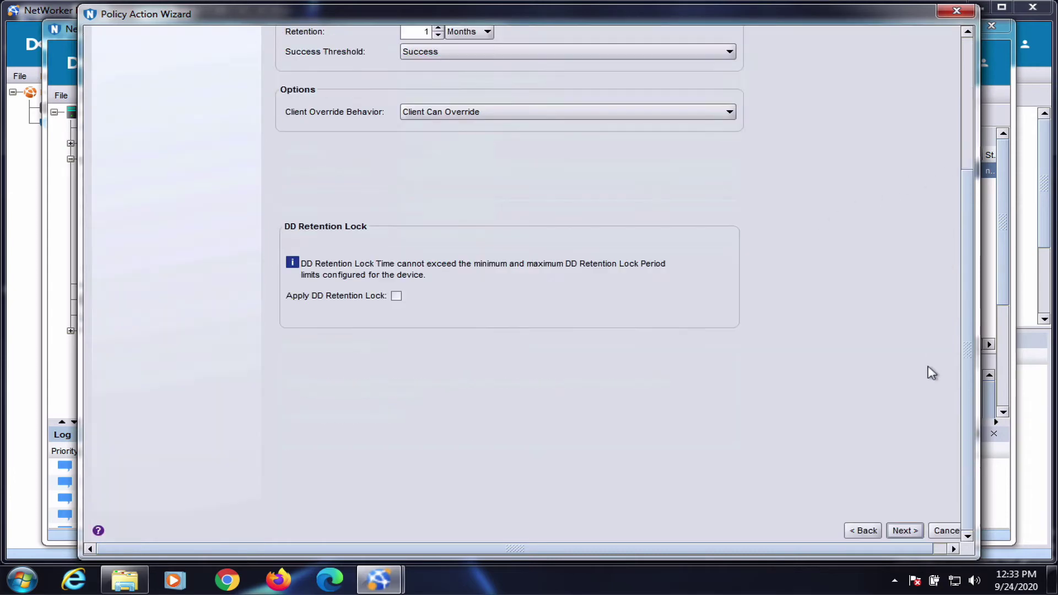
left_click(903, 531)
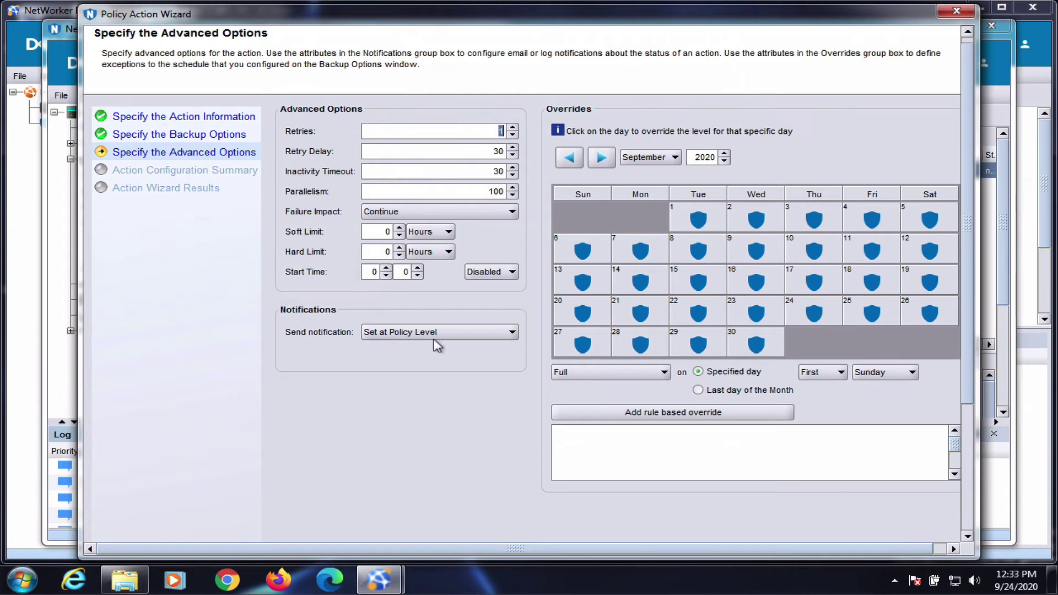
left_click(438, 333)
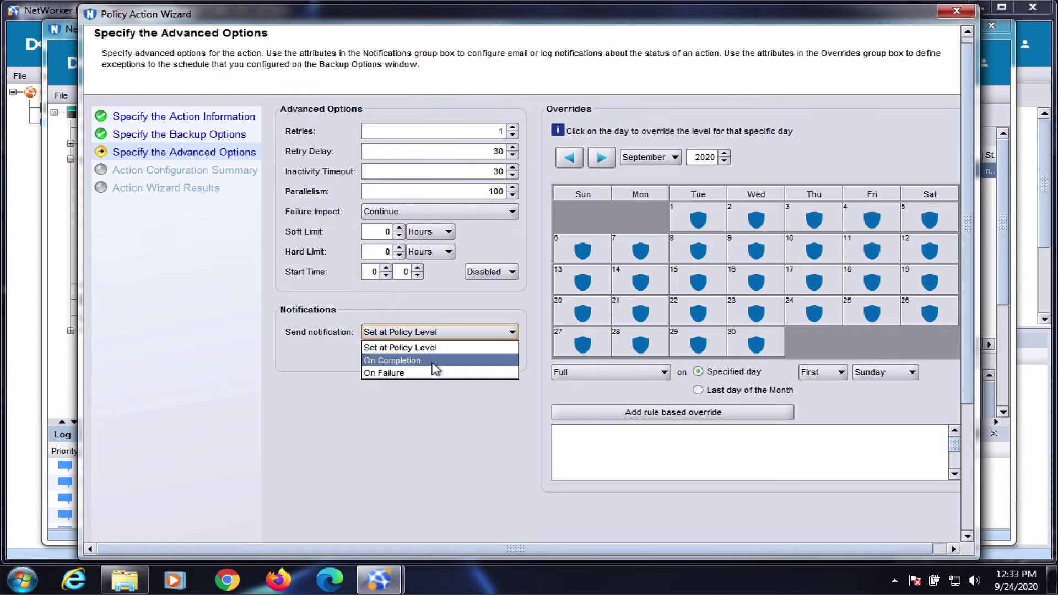
left_click(435, 361)
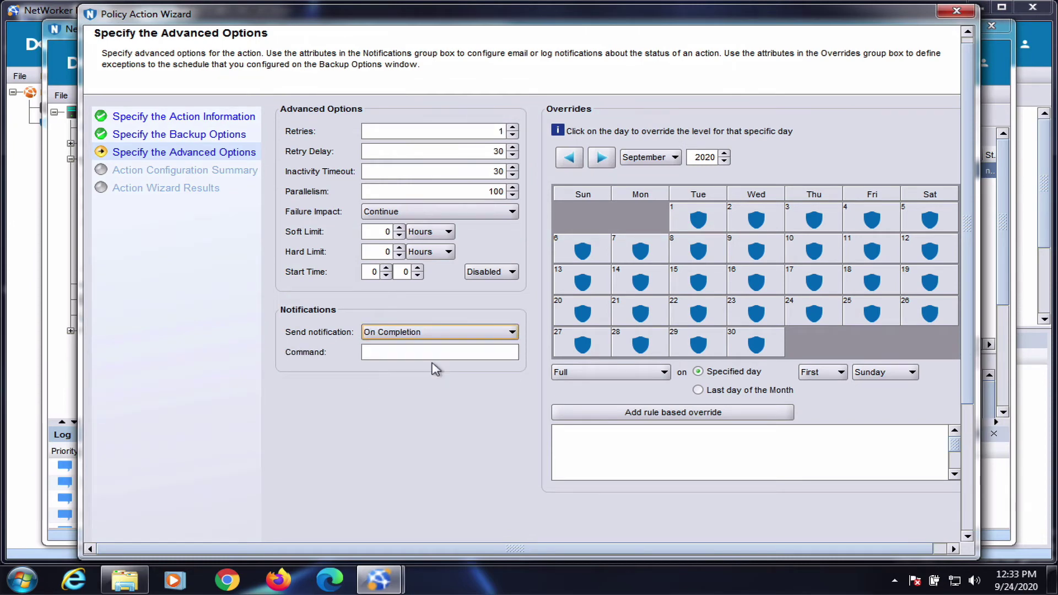
left_click(401, 353)
key("ctrl+v")
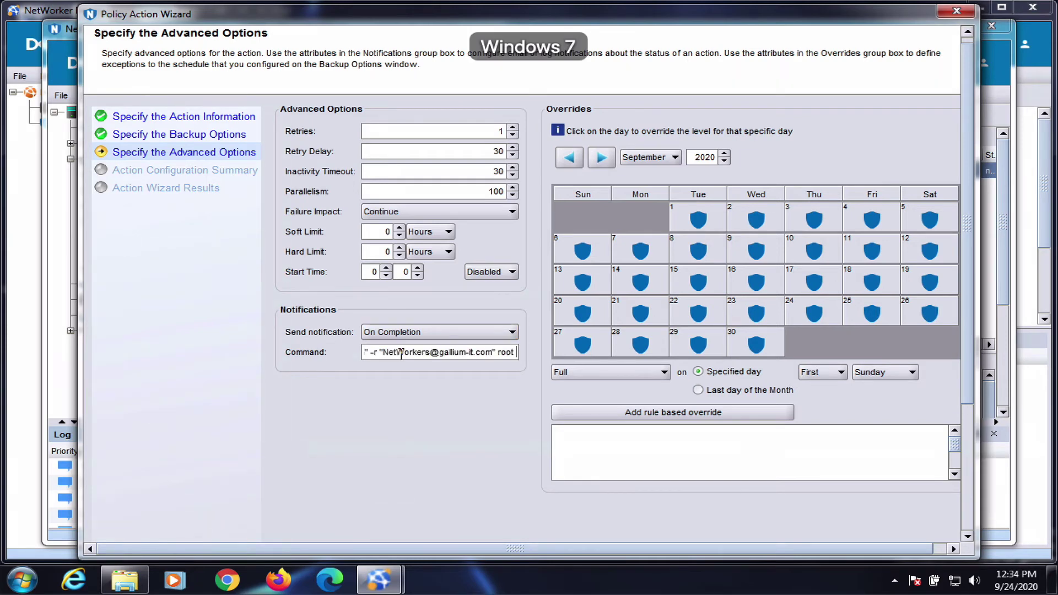
left_click_drag(973, 163, 974, 207)
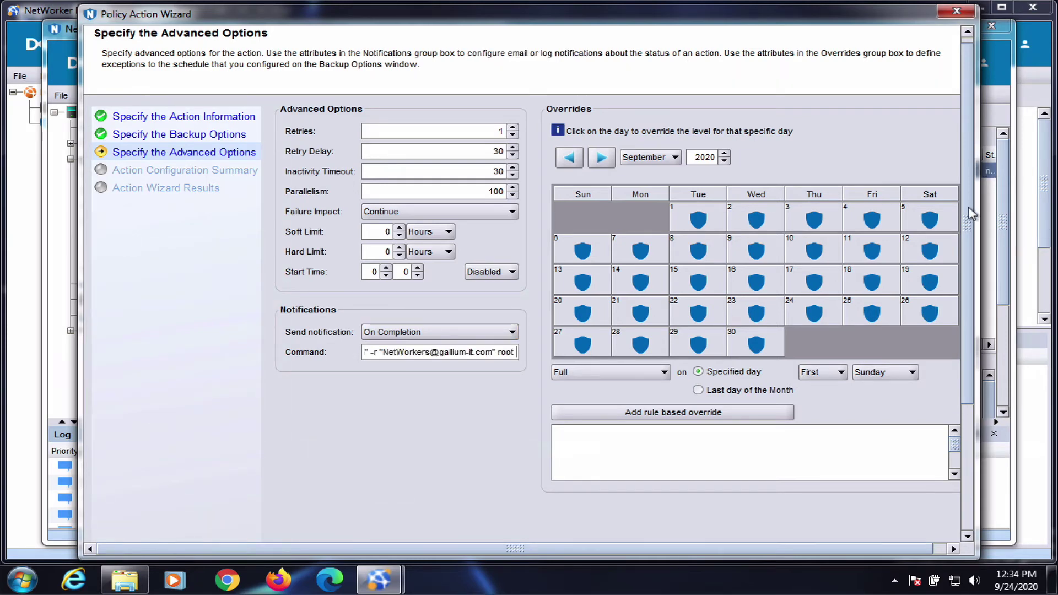
scroll(919, 556, "down", 3)
left_click(915, 532)
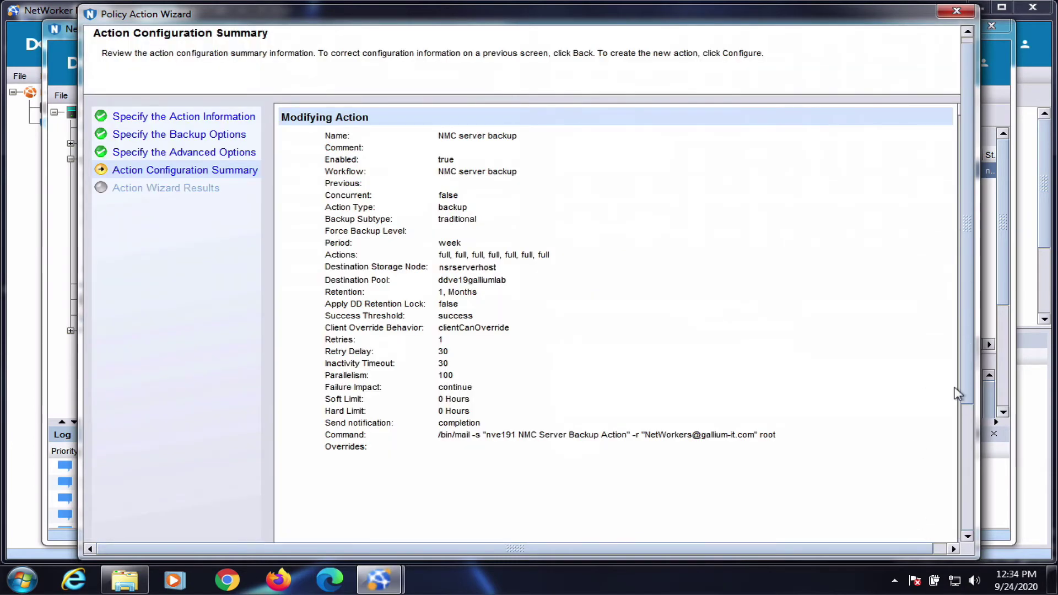
scroll(956, 381, "down", 3)
left_click(888, 531)
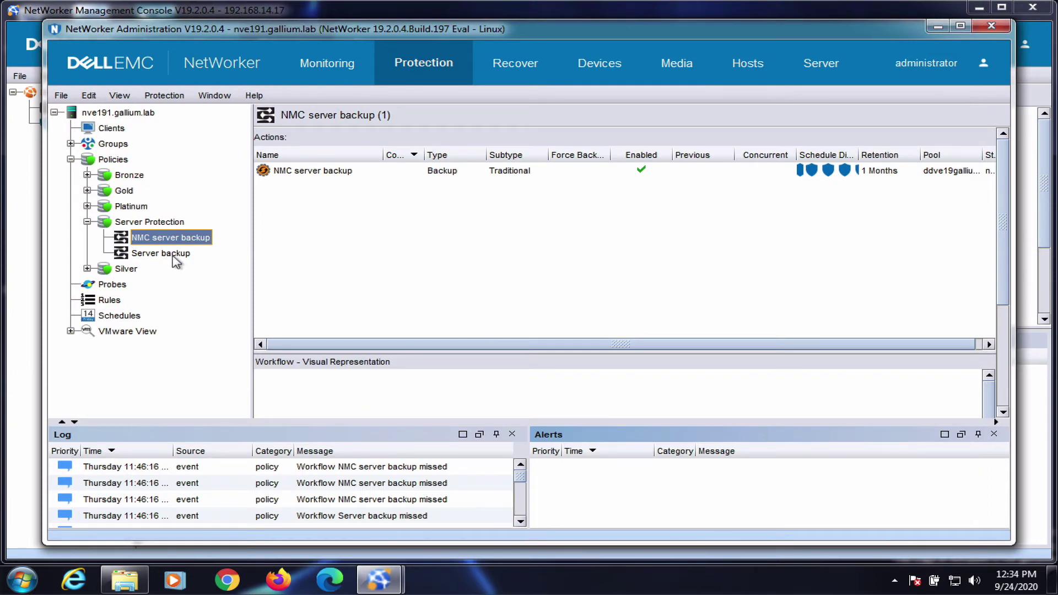
Open the properties of the Expiration action in the Server backup workflow.
left_click(165, 254)
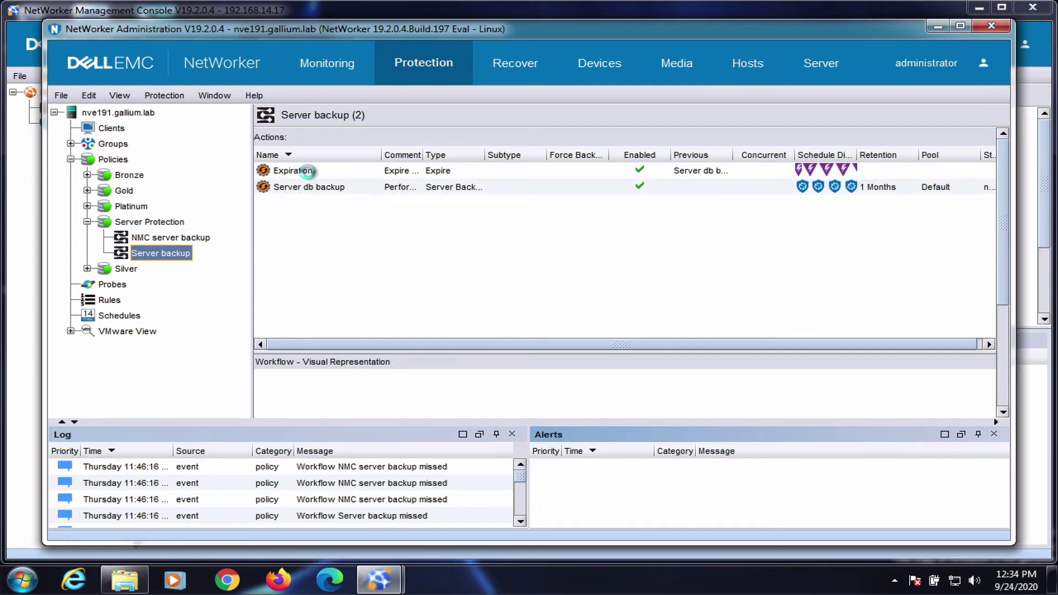
left_click(307, 171)
right_click(310, 175)
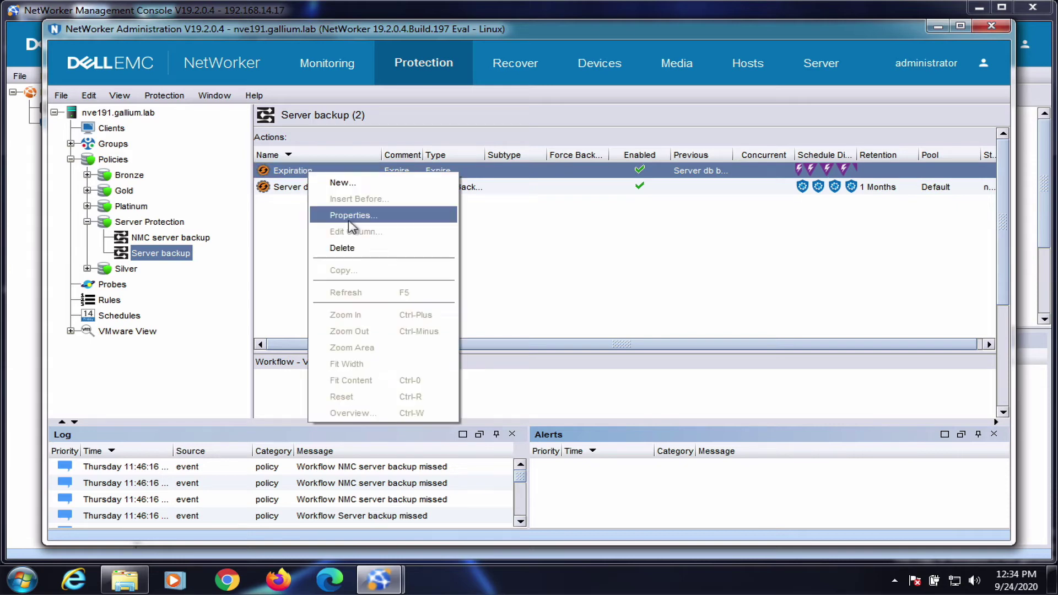
left_click(351, 216)
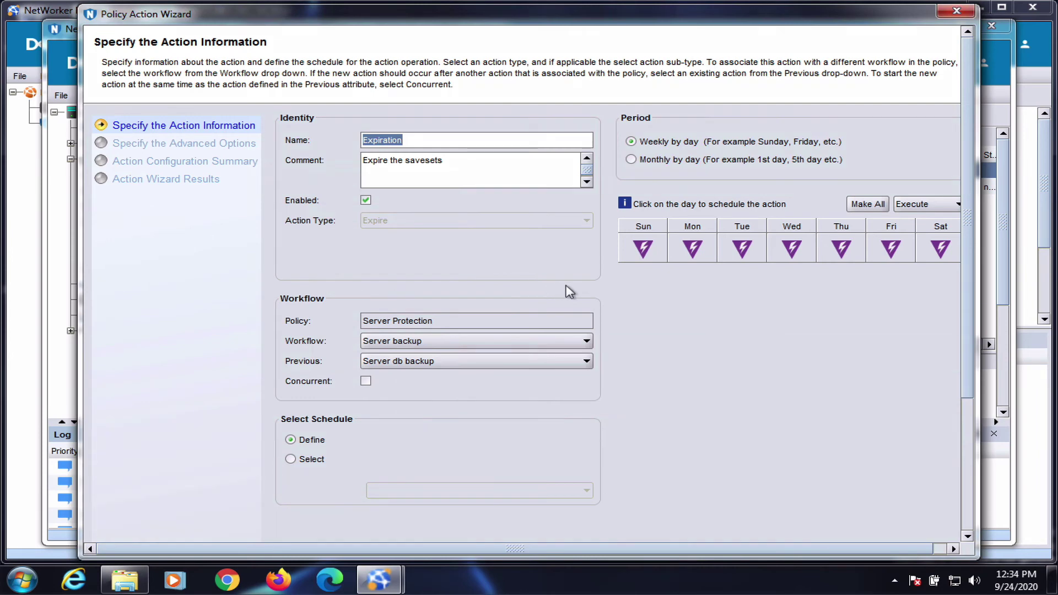
scroll(947, 309, "down", 3)
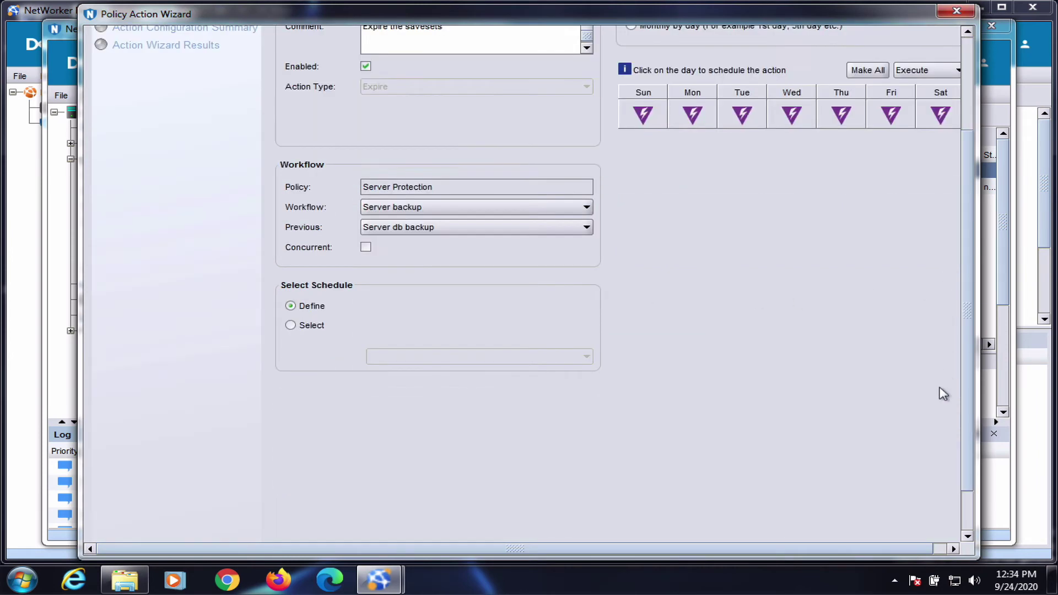
left_click(917, 530)
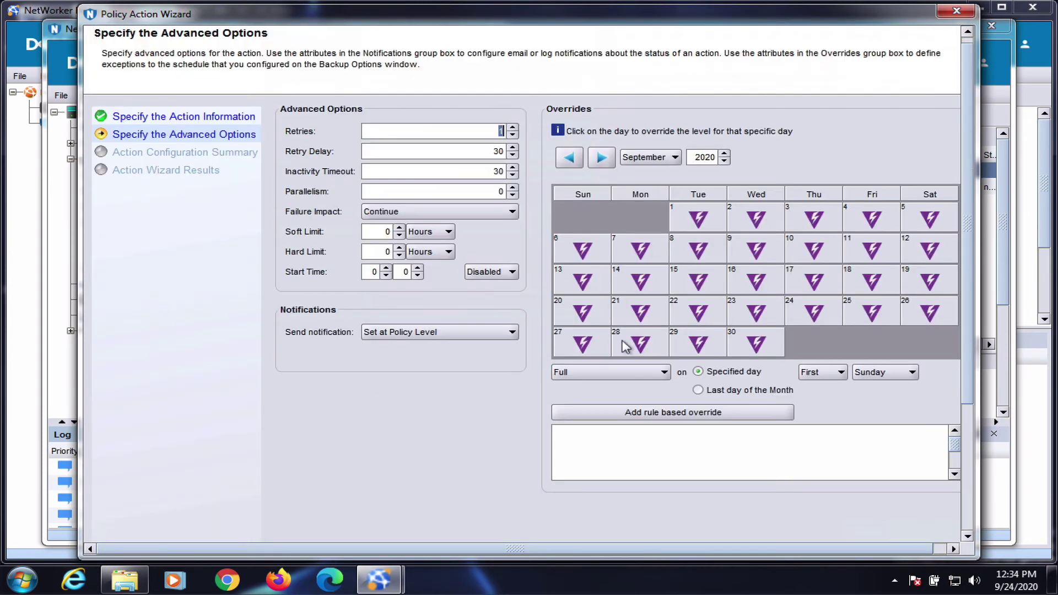
Make Expiration notify On Completion via the pasted /bin/mail command and save it.
left_click(482, 333)
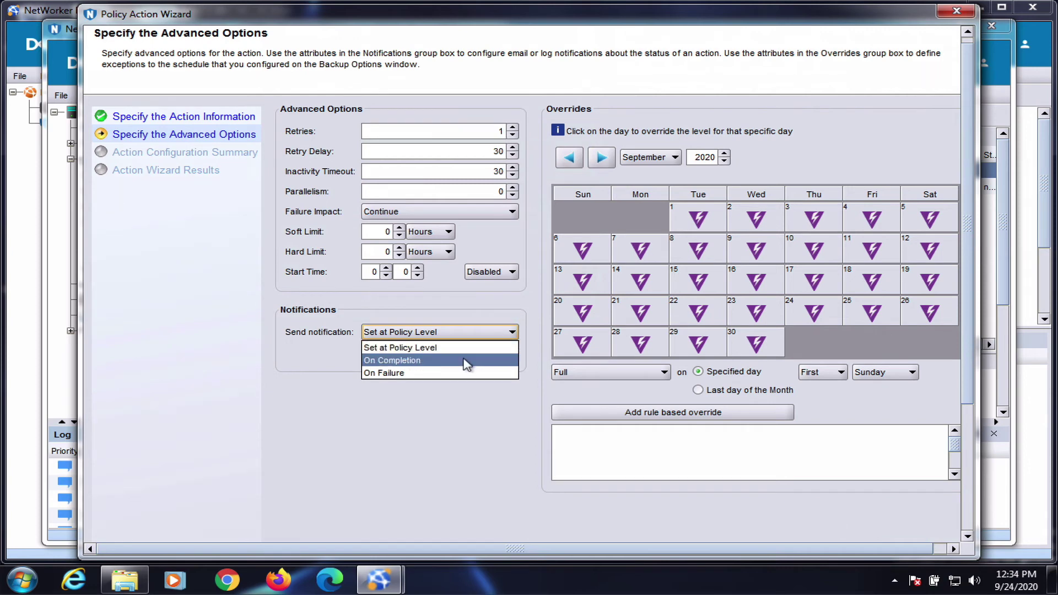
left_click(467, 360)
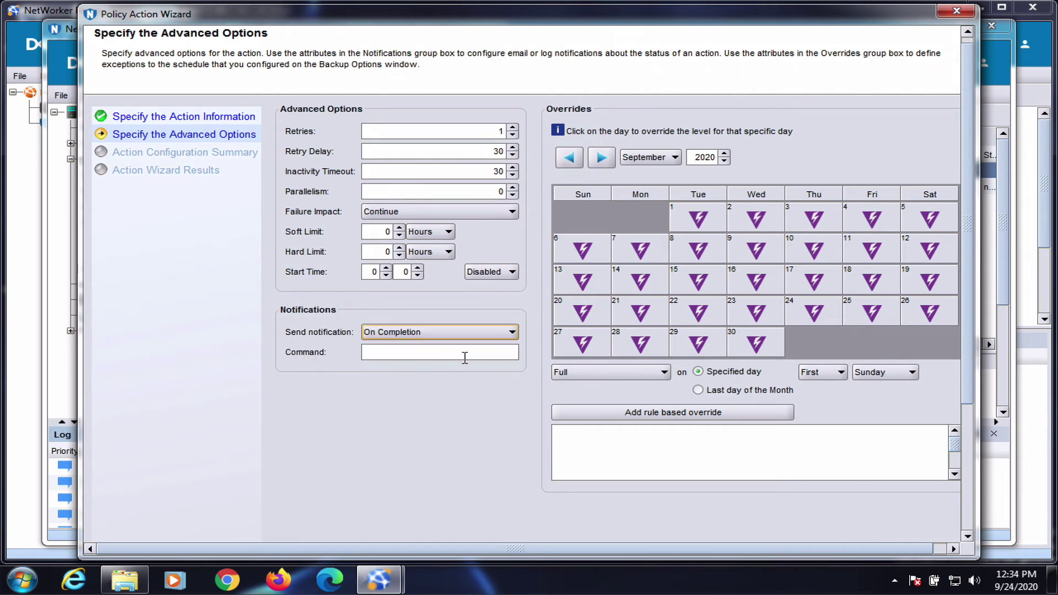
left_click(465, 358)
key("ctrl+v")
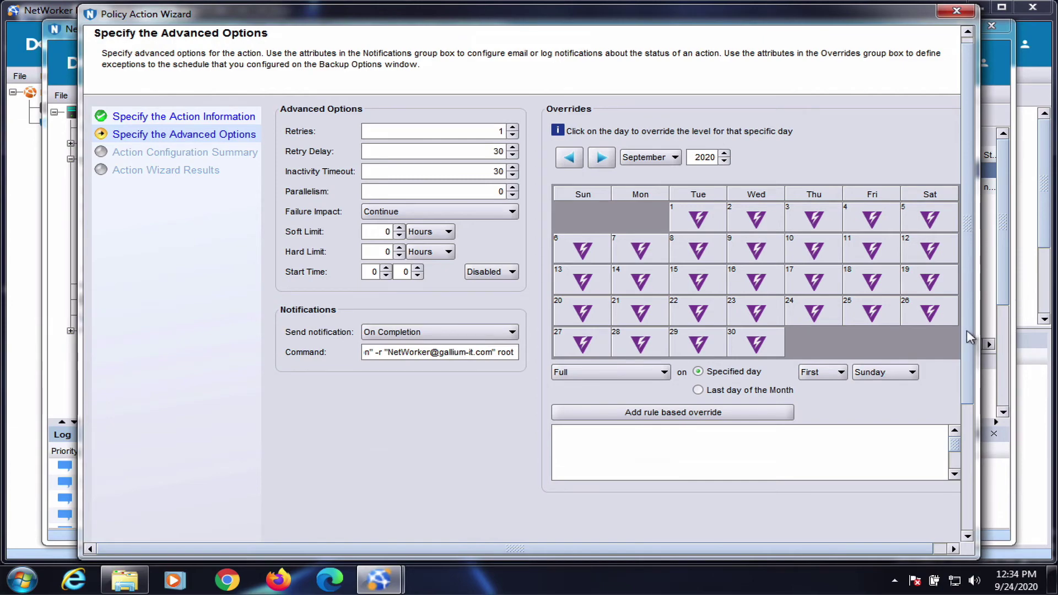
left_click(961, 433)
left_click(905, 531)
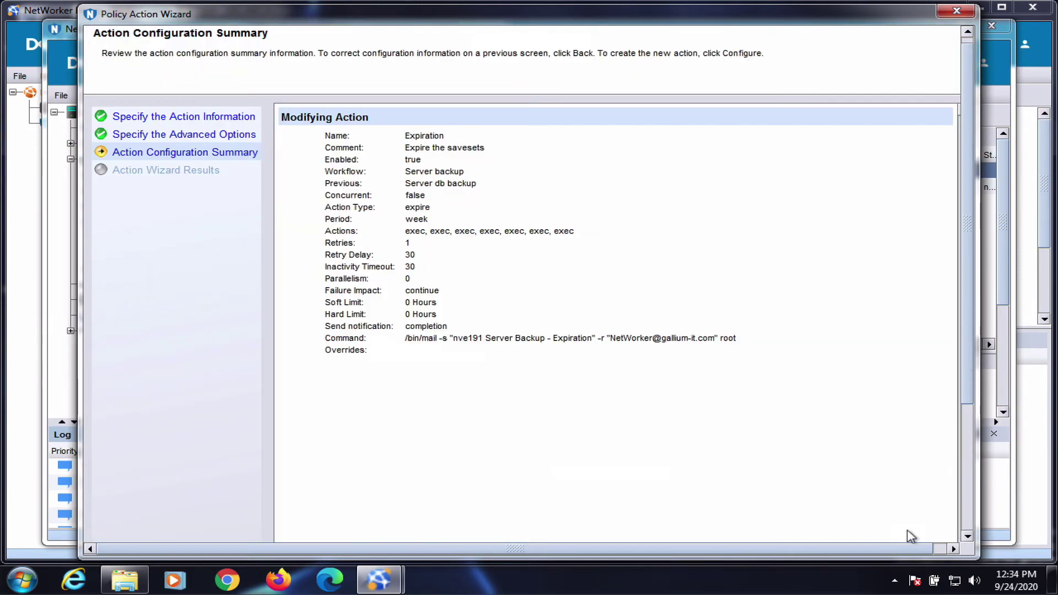
left_click_drag(965, 293, 961, 358)
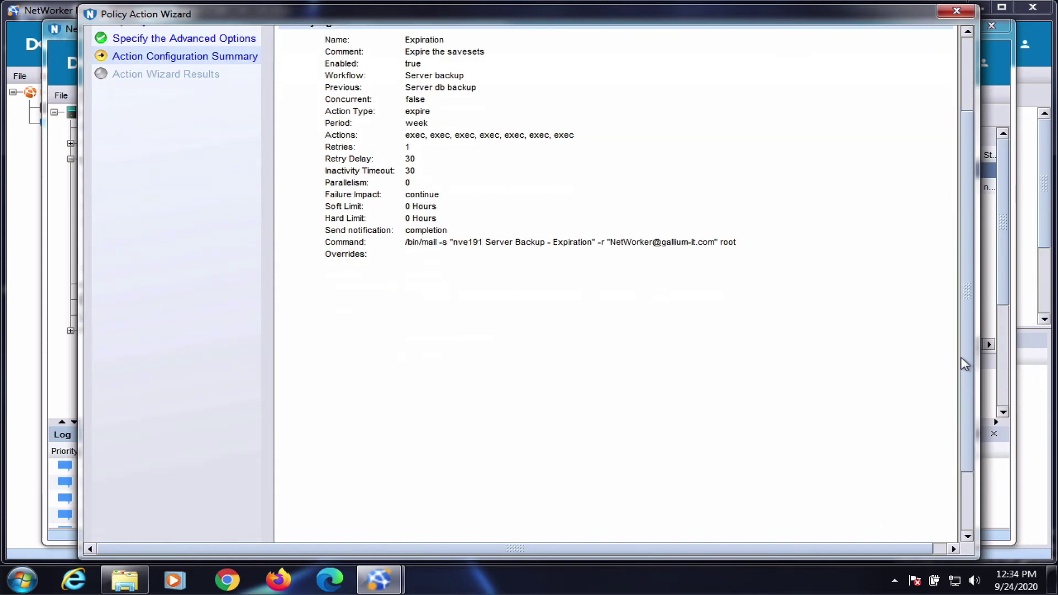
left_click(961, 484)
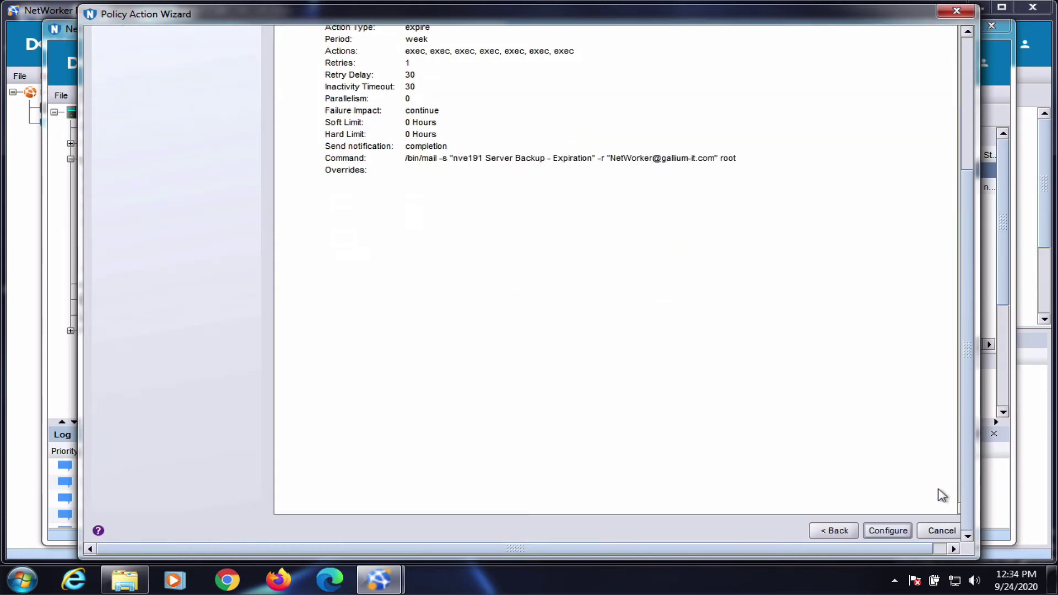
left_click(895, 530)
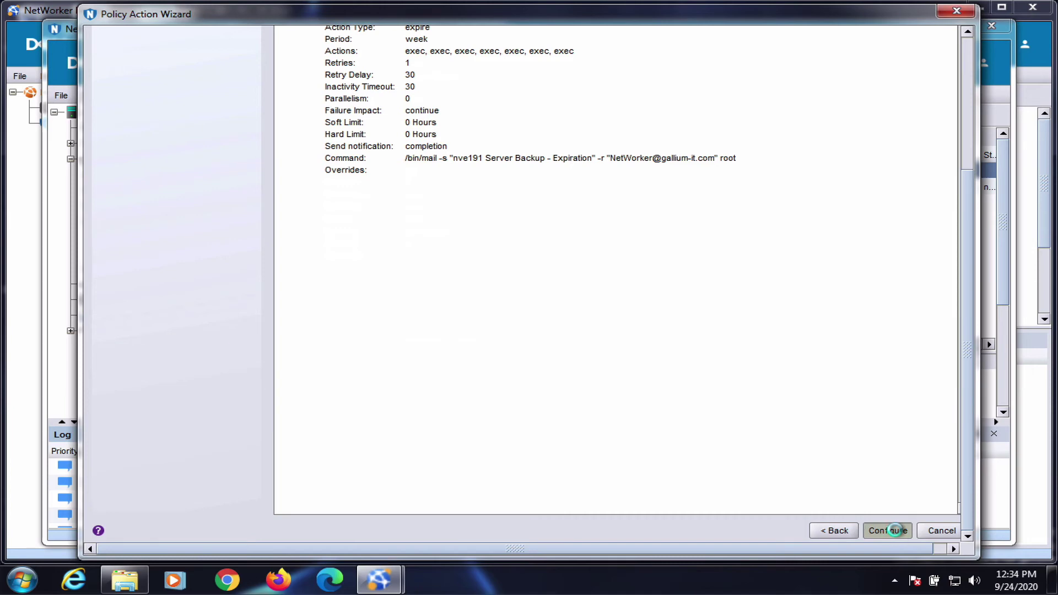
left_click(896, 532)
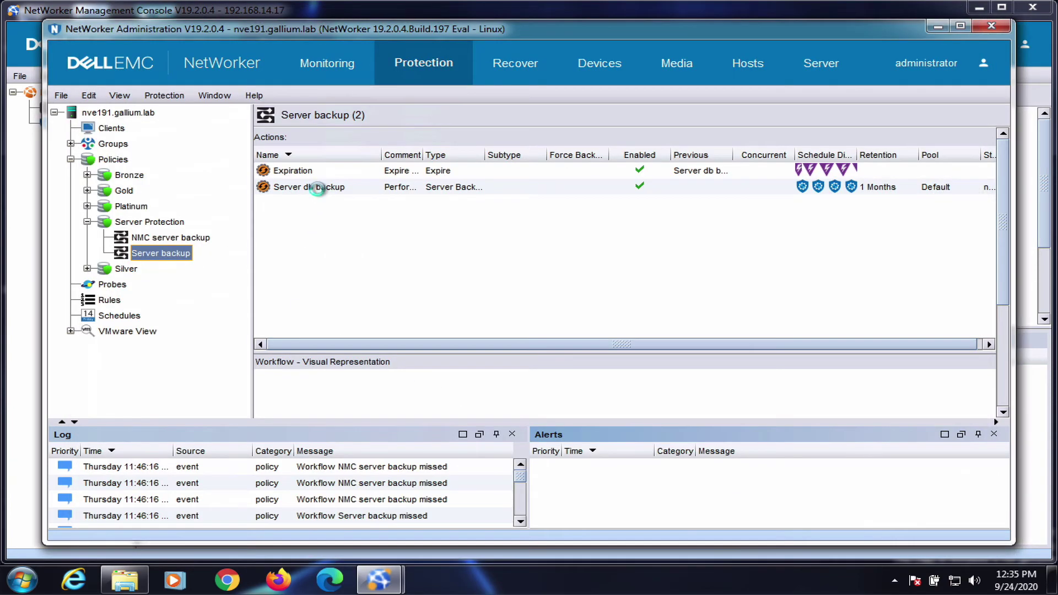
Set the Server db backup action's destination pool to ddve19galliumlab.
right_click(319, 192)
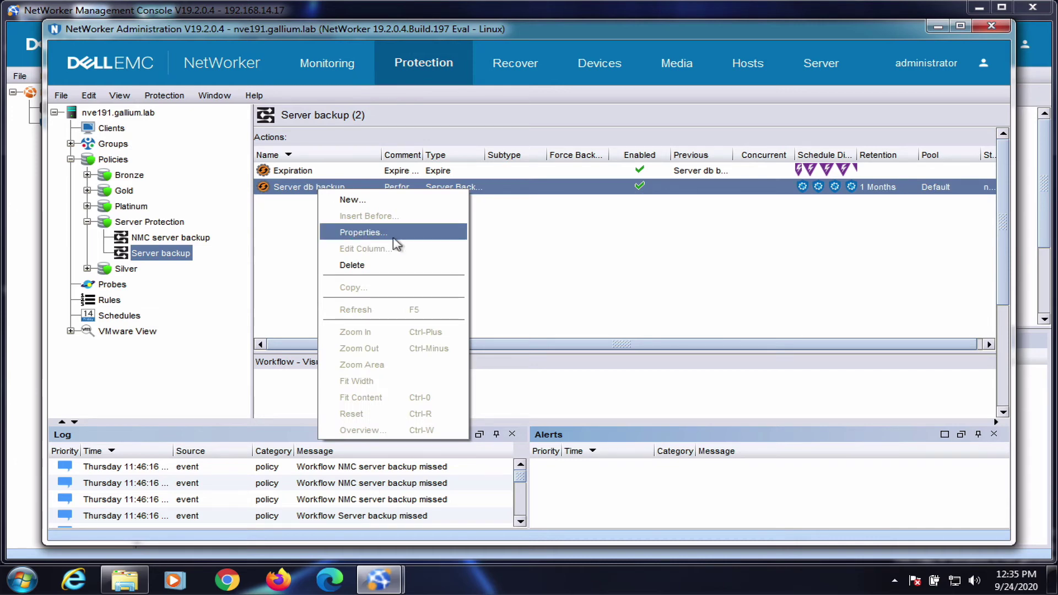
left_click(357, 233)
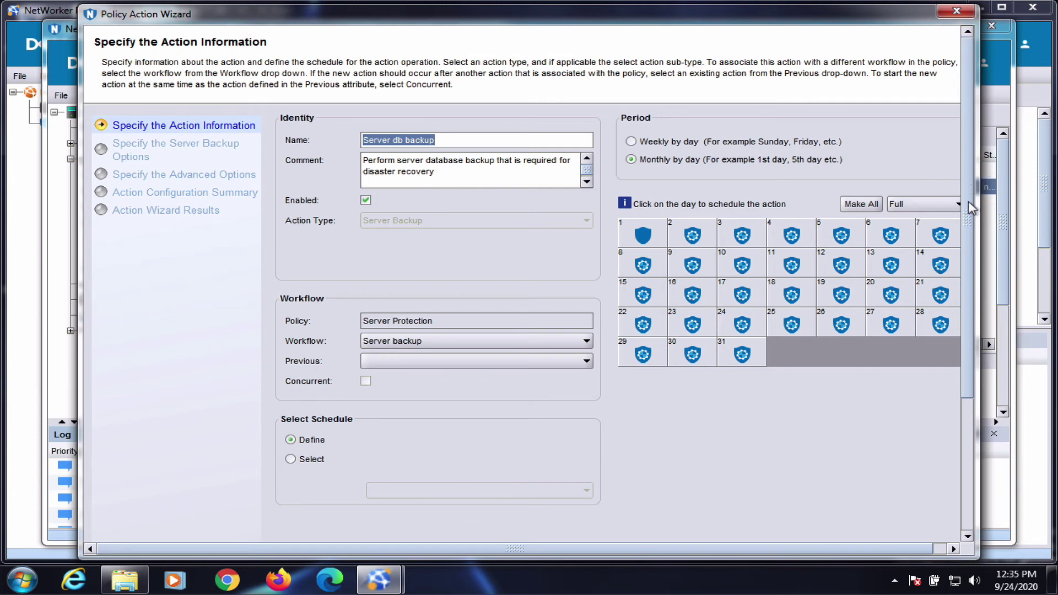
scroll(955, 390, "down", 3)
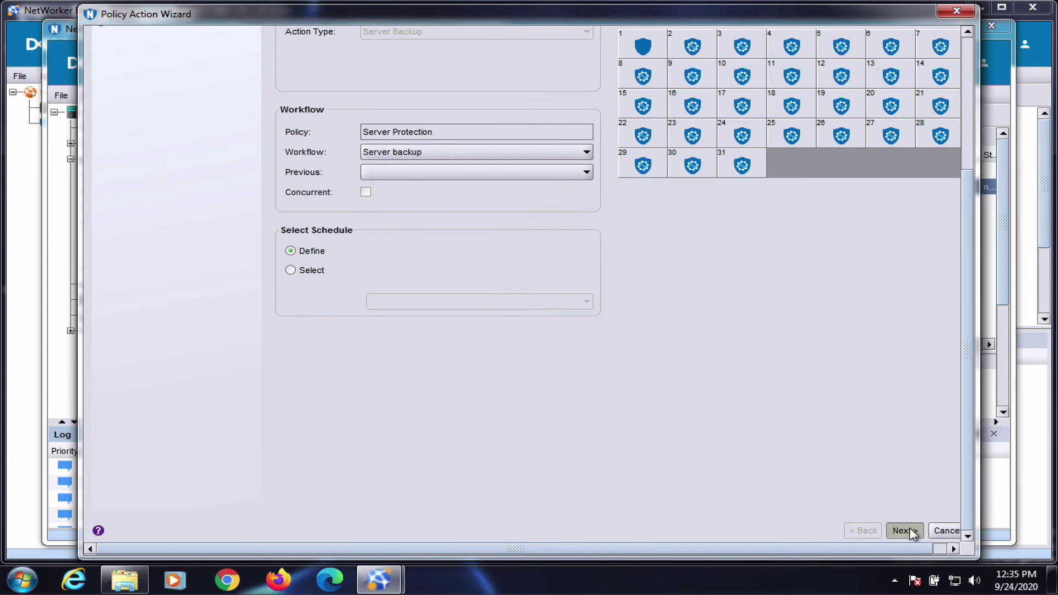
left_click(905, 531)
left_click(473, 151)
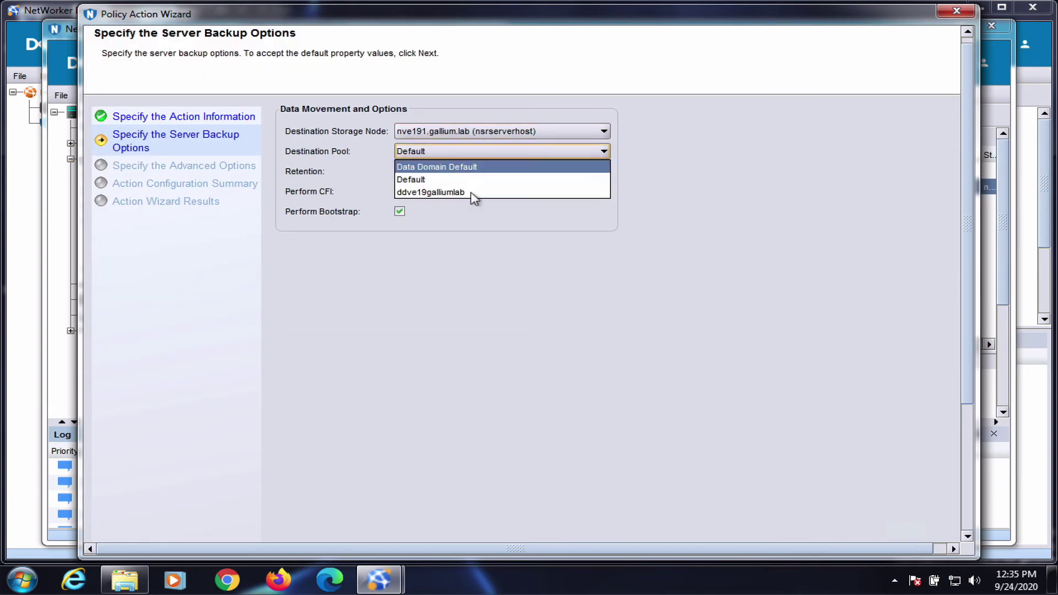
left_click(474, 192)
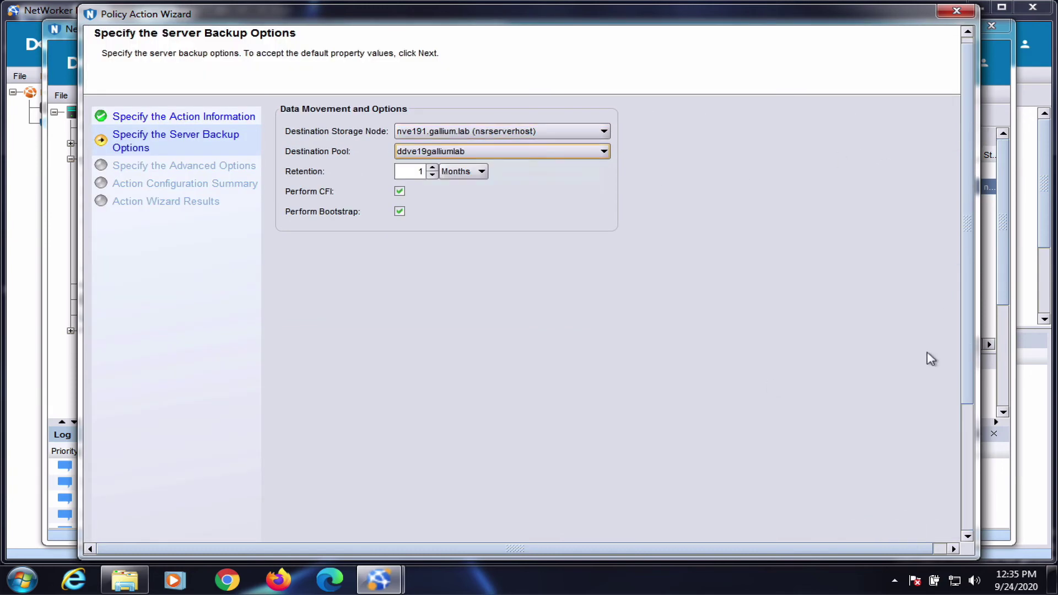
Set its notification to On Completion with the pasted /bin/mail command and save.
scroll(931, 358, "down", 3)
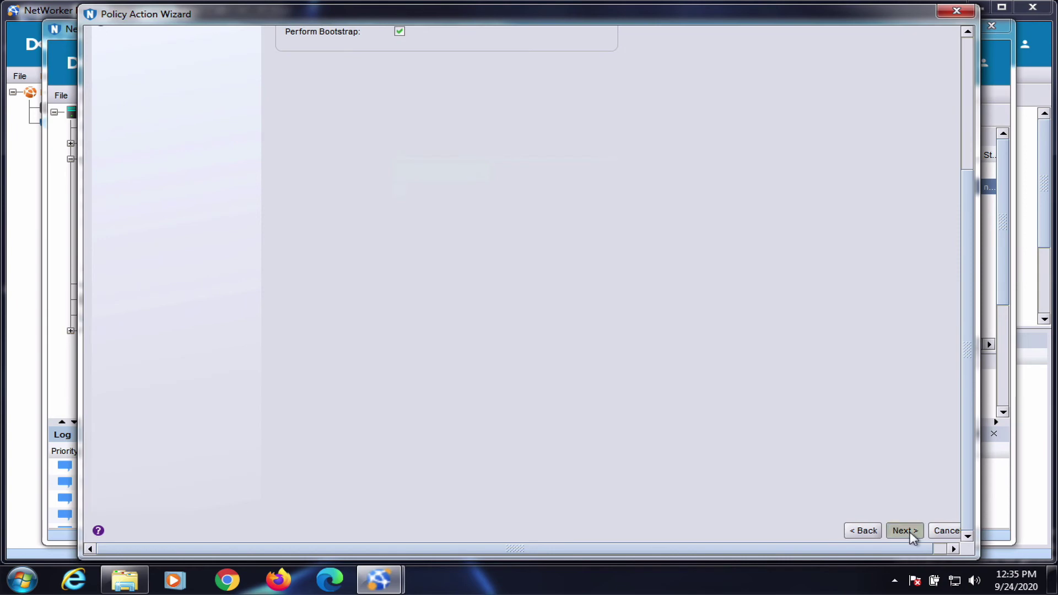
left_click(905, 531)
left_click(461, 332)
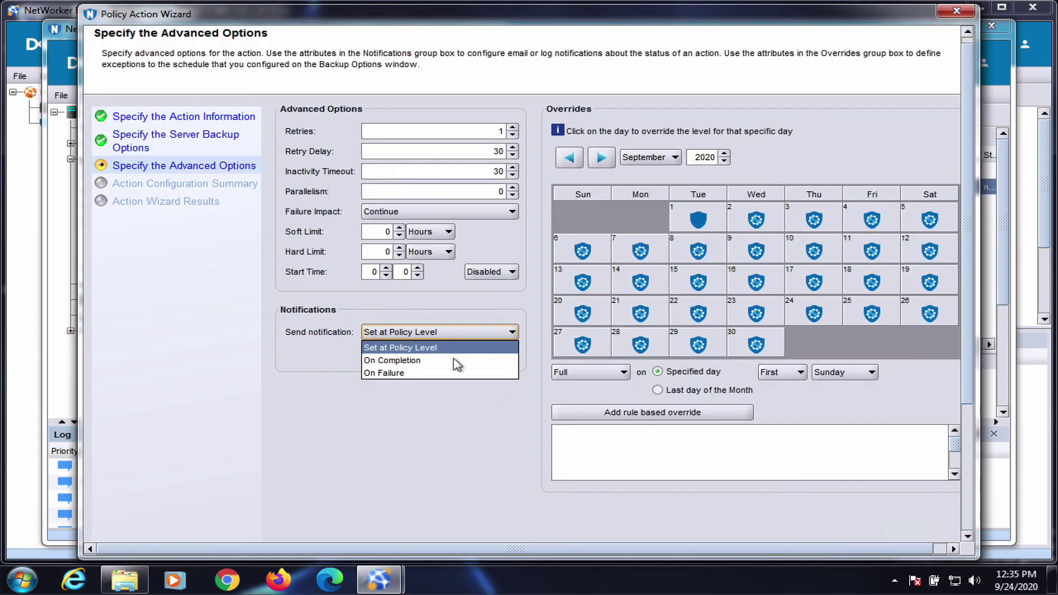
left_click(455, 360)
left_click(414, 351)
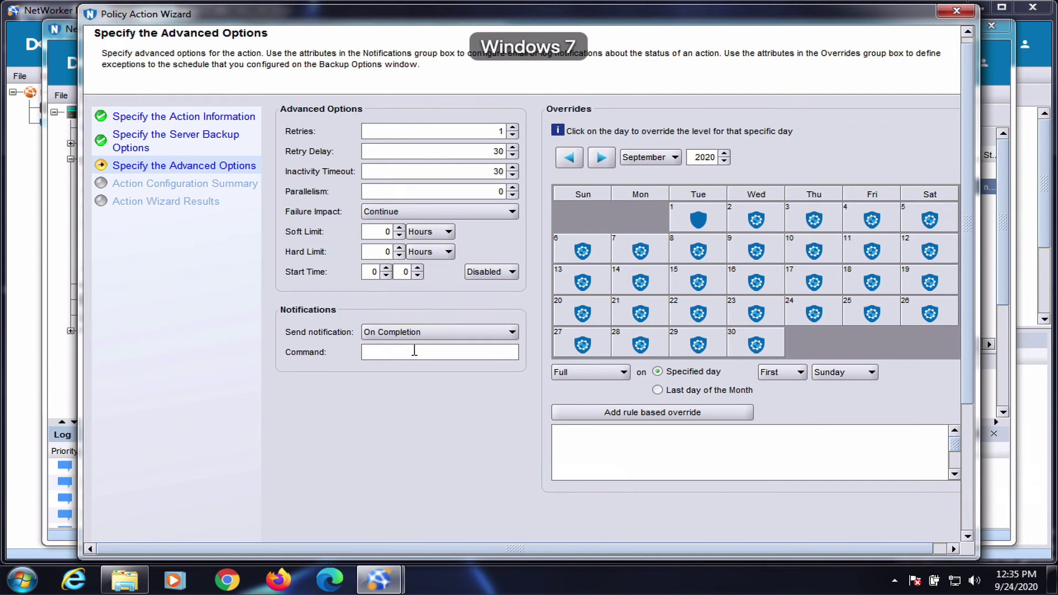
key("ctrl+v")
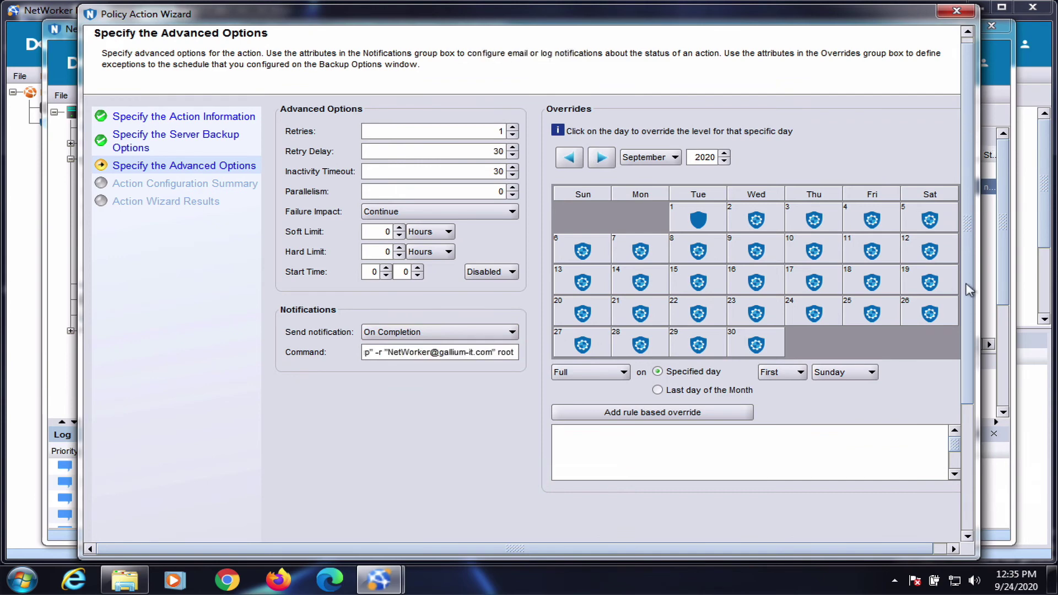
scroll(956, 394, "down", 3)
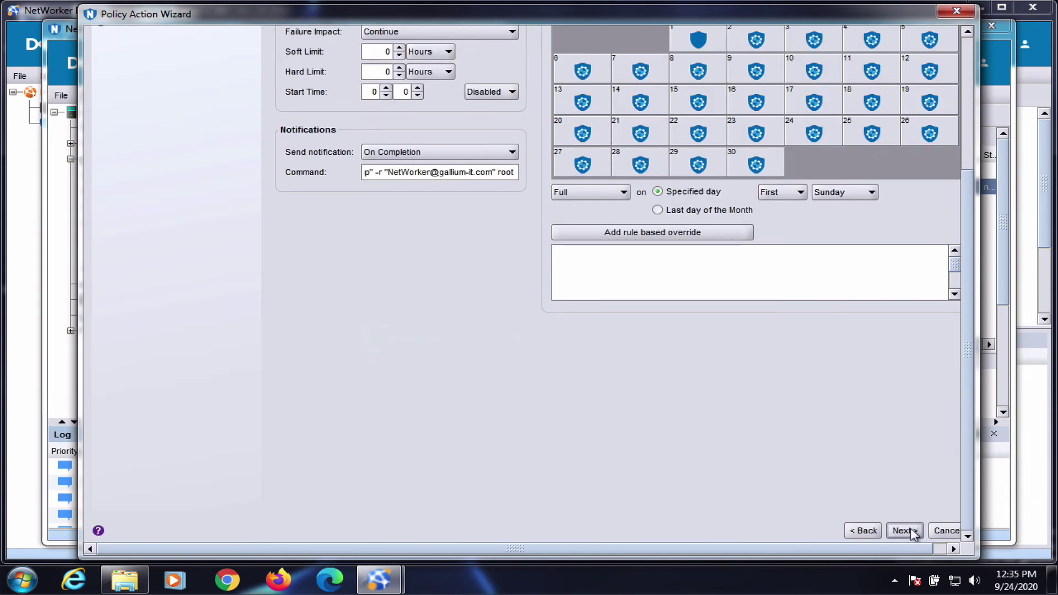
left_click(903, 529)
left_click_drag(968, 288, 964, 419)
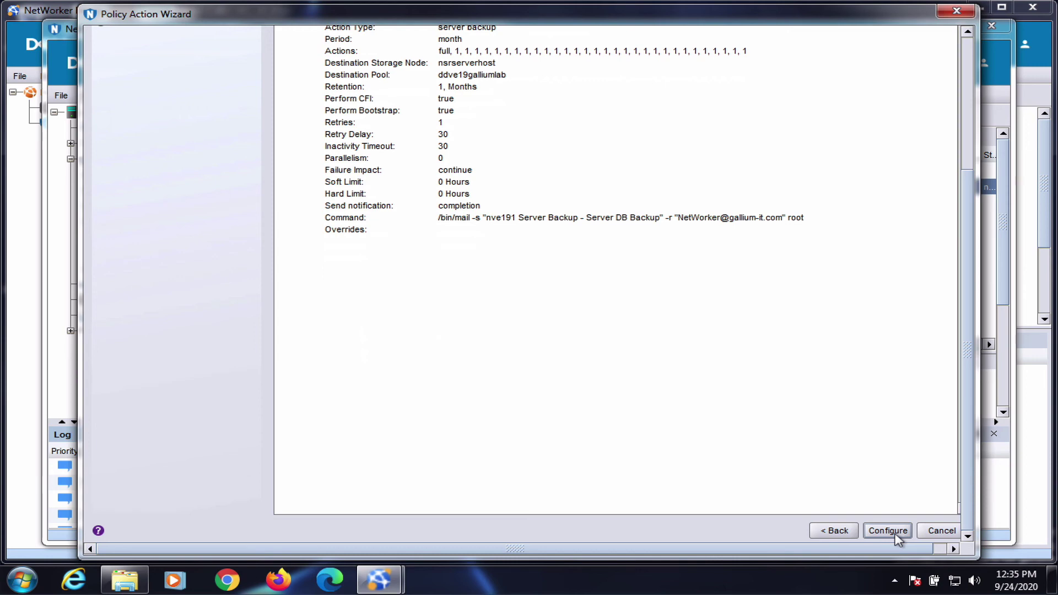
left_click(895, 533)
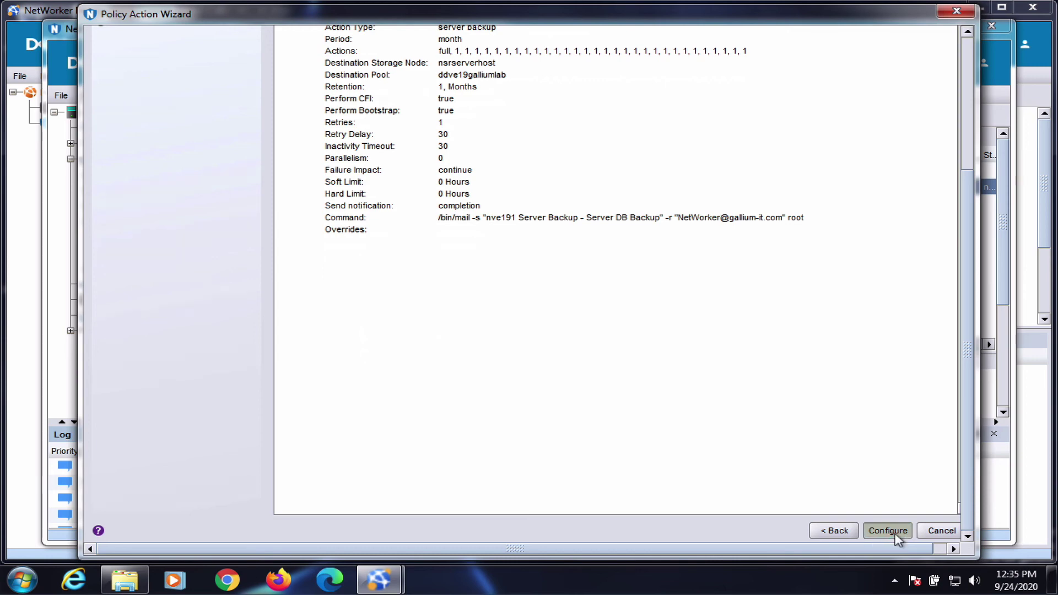